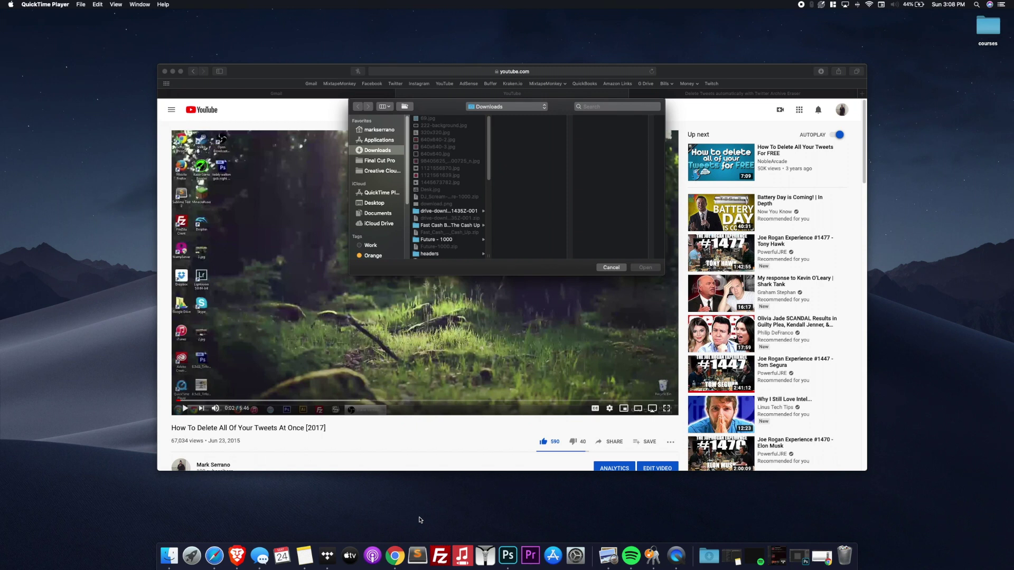
- Dismiss the file dialog, skim the video description, and switch to the martani.github.io tab
left_click(333, 74)
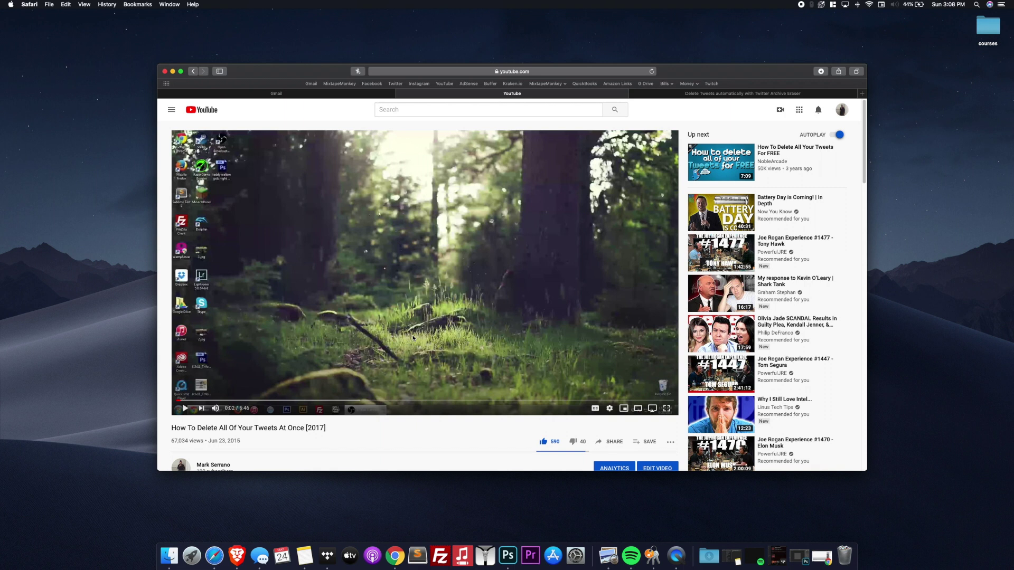
triple_click(283, 430)
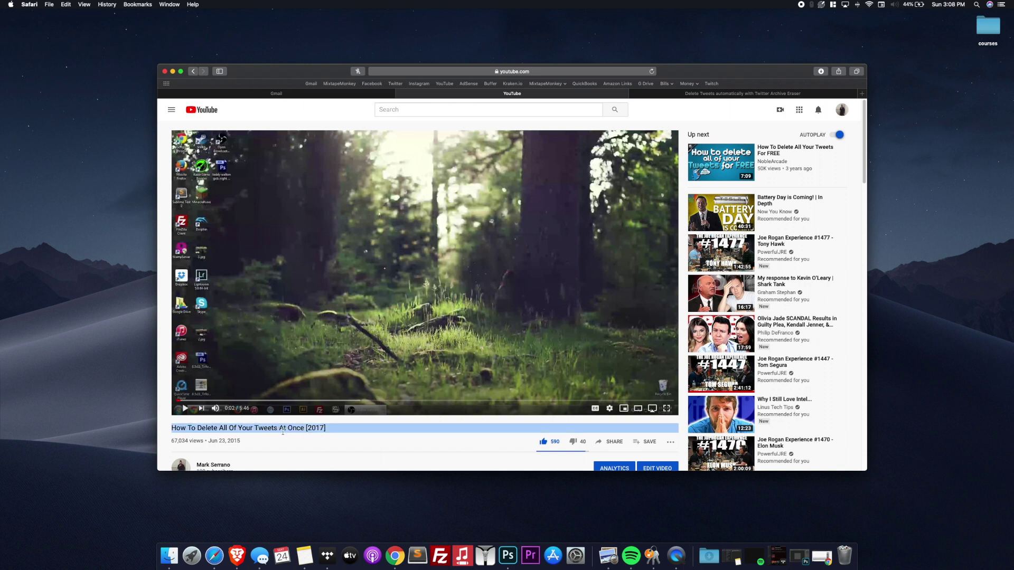
left_click(340, 435)
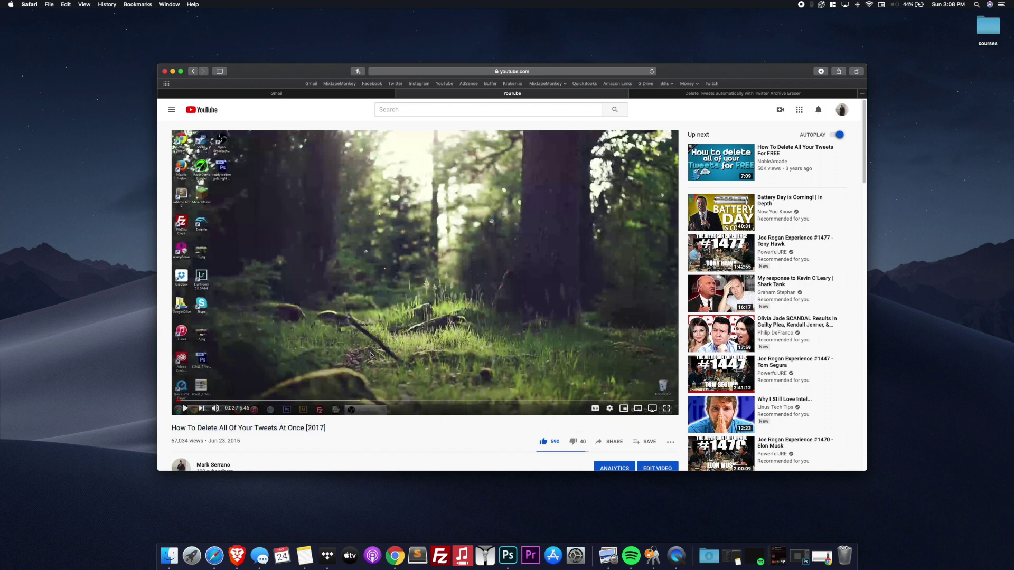
scroll(345, 349, "down", 5)
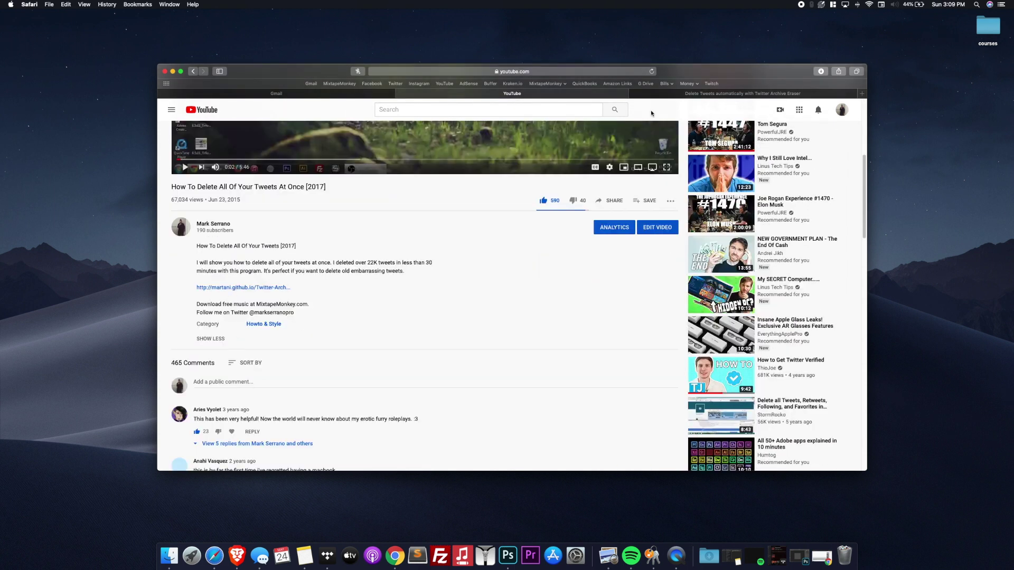
left_click(658, 96)
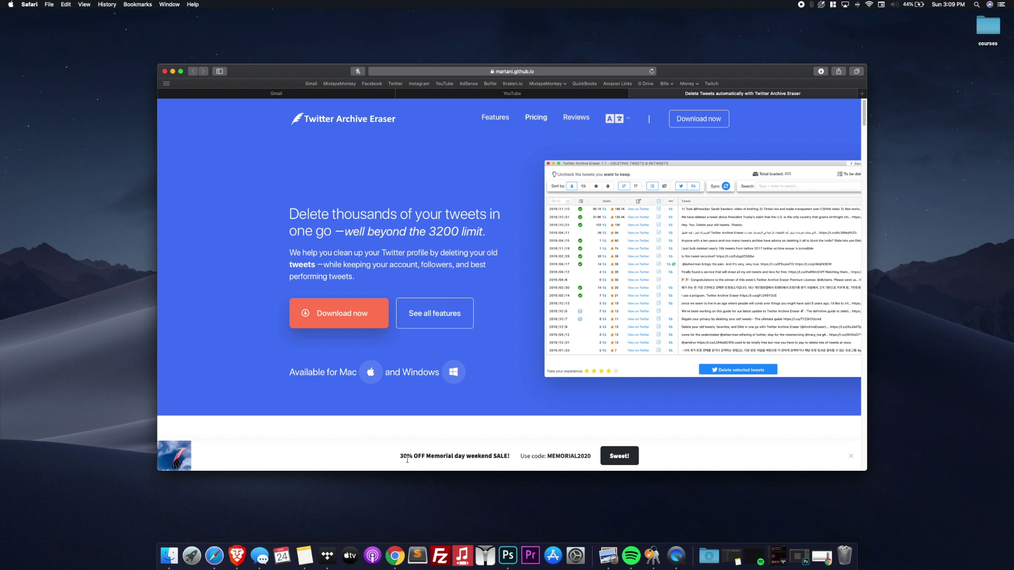
- Scroll to the pricing plans, enlarge Safari, and pick the Premium $39 licence
left_click(535, 118)
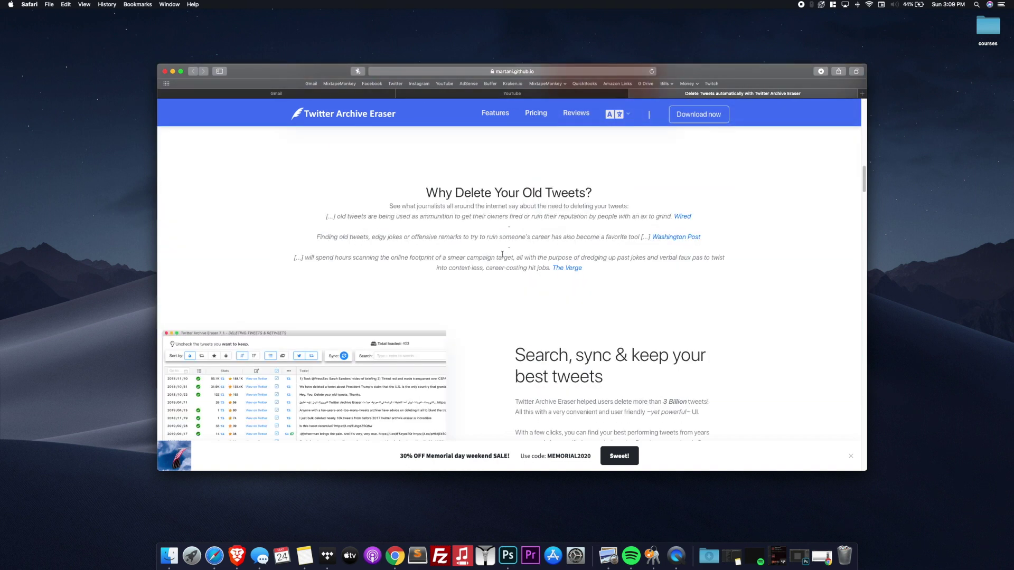
scroll(502, 255, "down", 10)
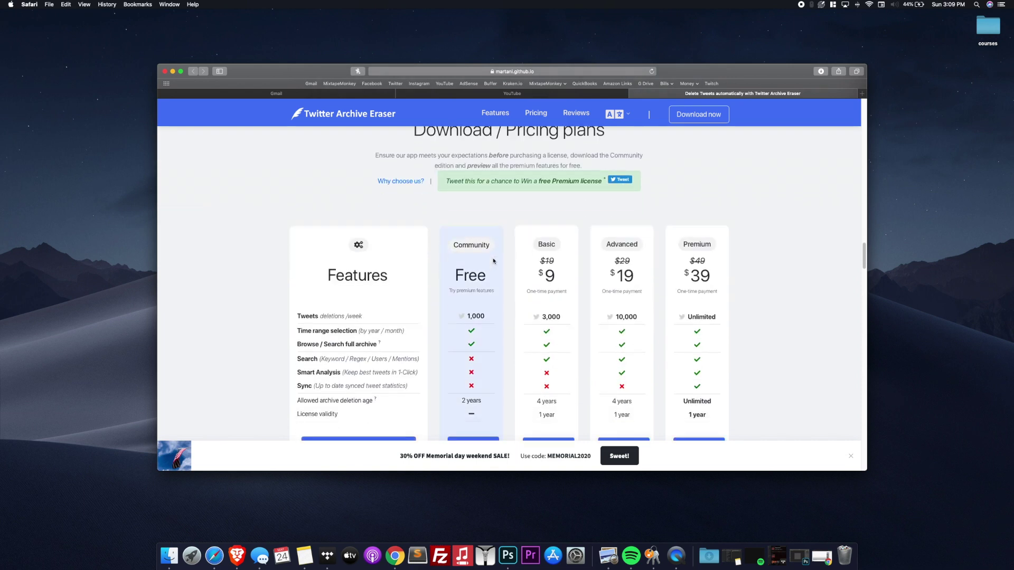
double_click(463, 471)
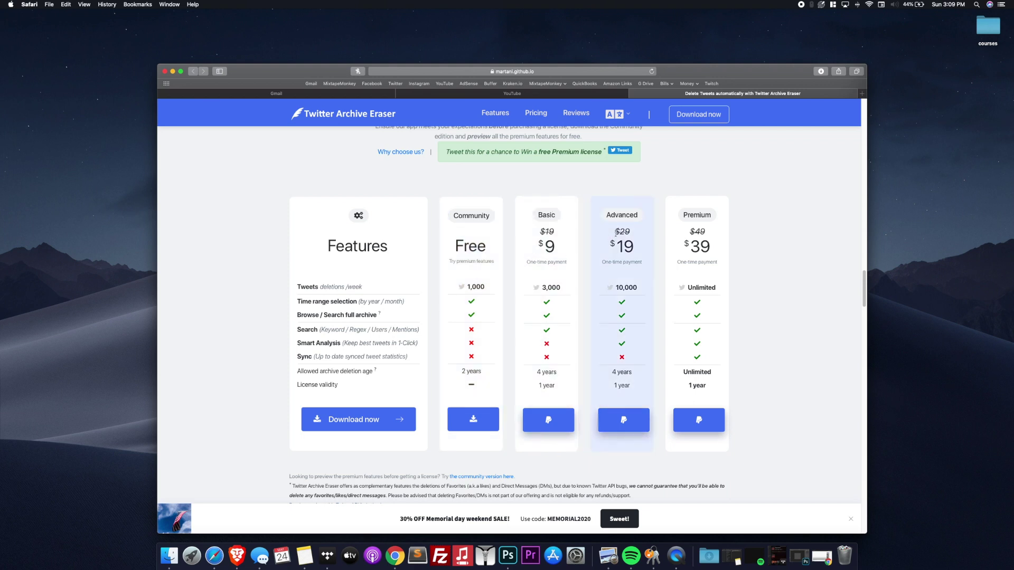
left_click(707, 430)
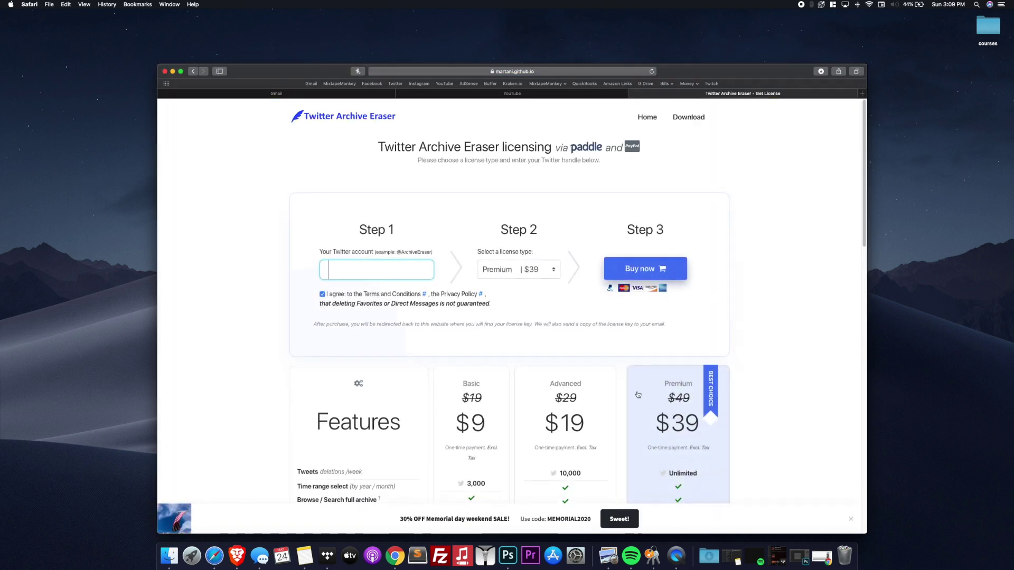
- Download the Mac version and open twitter-archive-eraser.dmg from Downloads
scroll(394, 271, "down", 2)
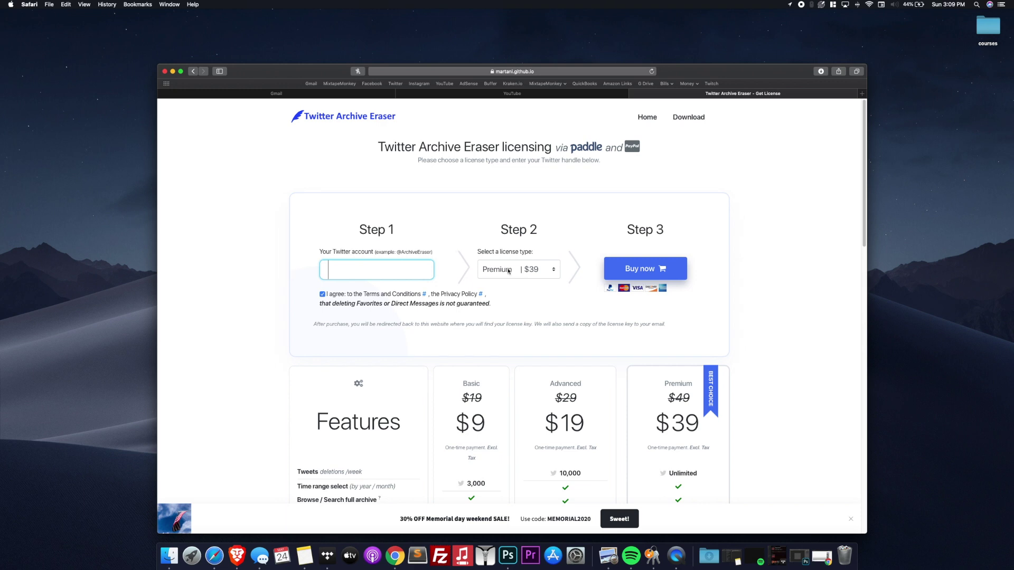
left_click(686, 117)
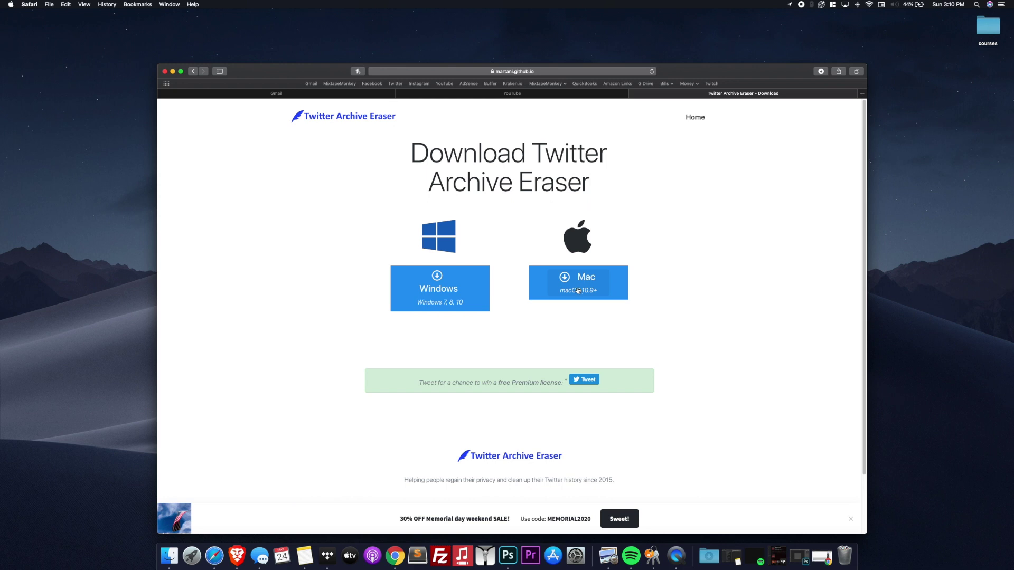
left_click(578, 291)
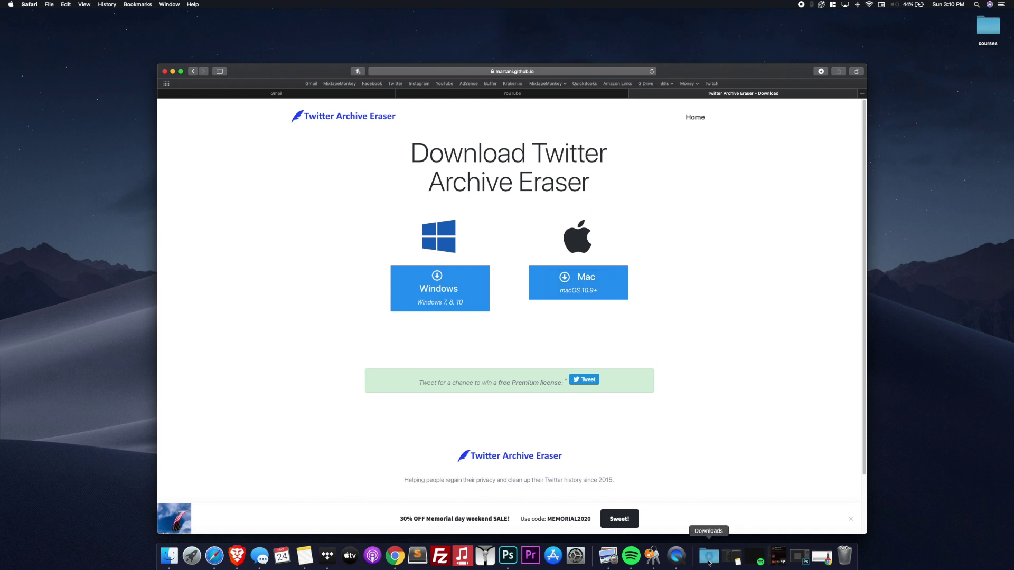
left_click(708, 562)
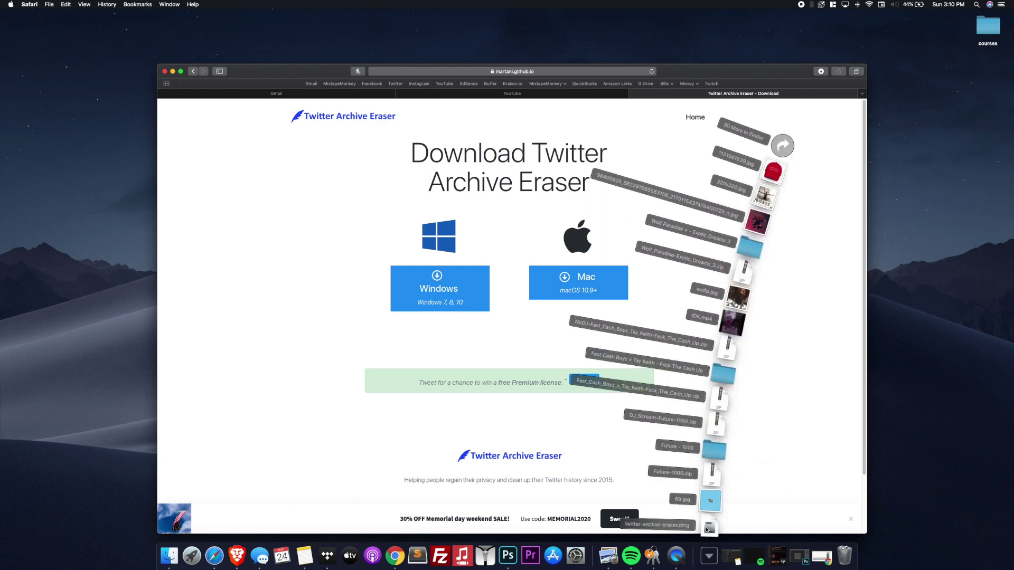
left_click(708, 528)
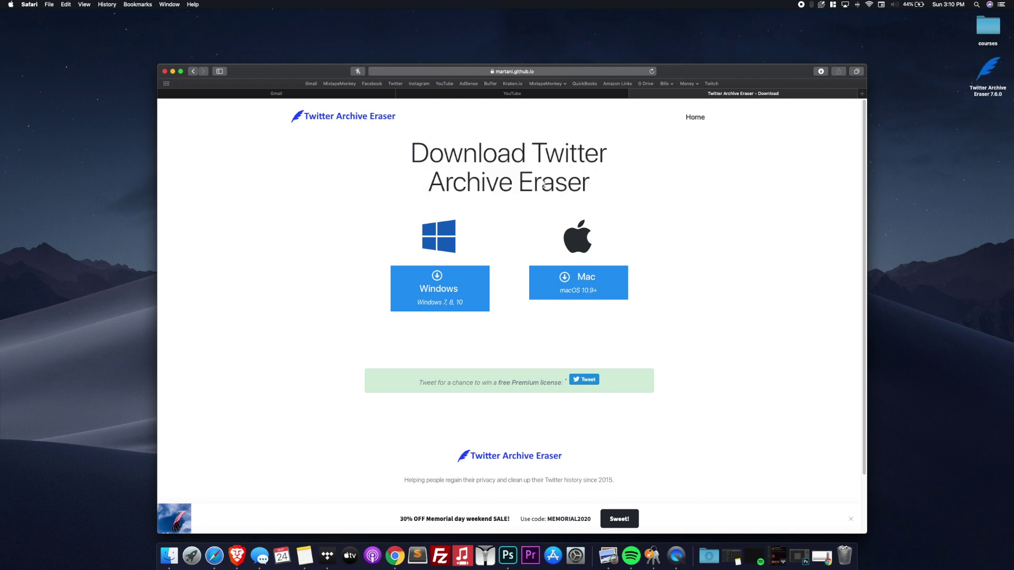
- Copy Twitter Archive Eraser into Applications, replacing the older copy, and close the installer
mouse_move(209, 311)
left_mouse_down()
mouse_move(309, 331)
mouse_move(321, 308)
left_mouse_up()
left_click(376, 243)
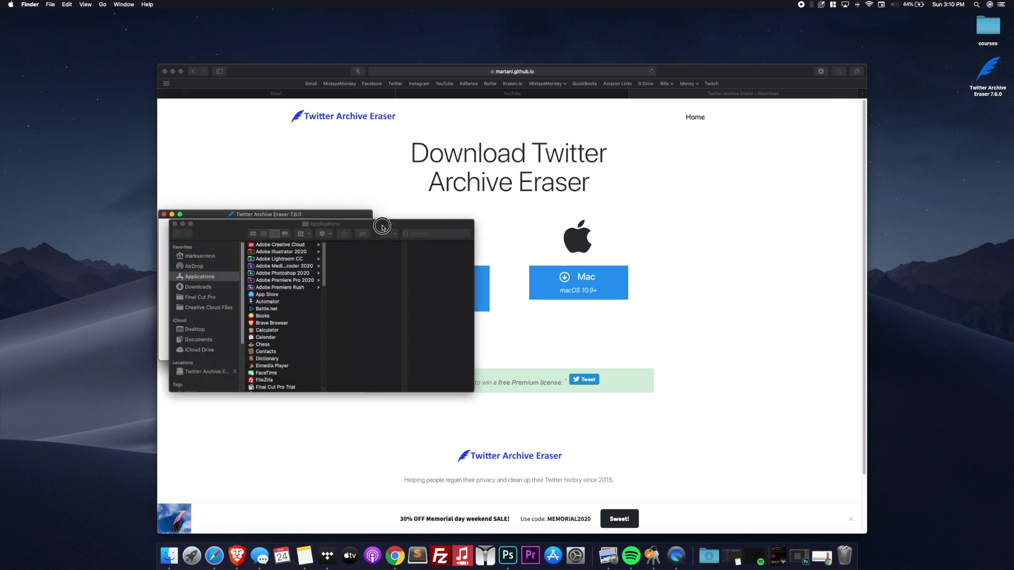
left_click(174, 224)
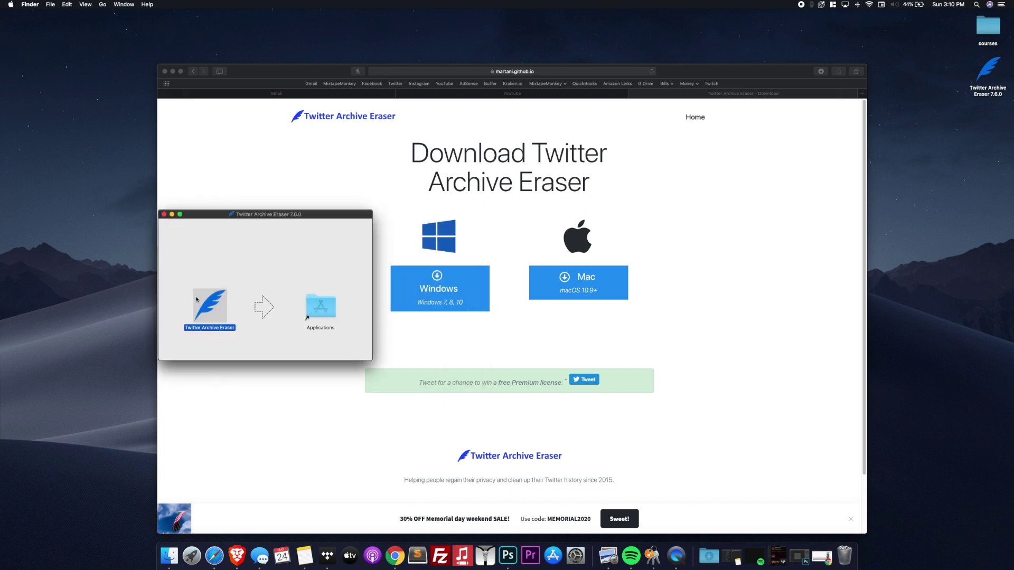
left_click_drag(210, 309, 324, 315)
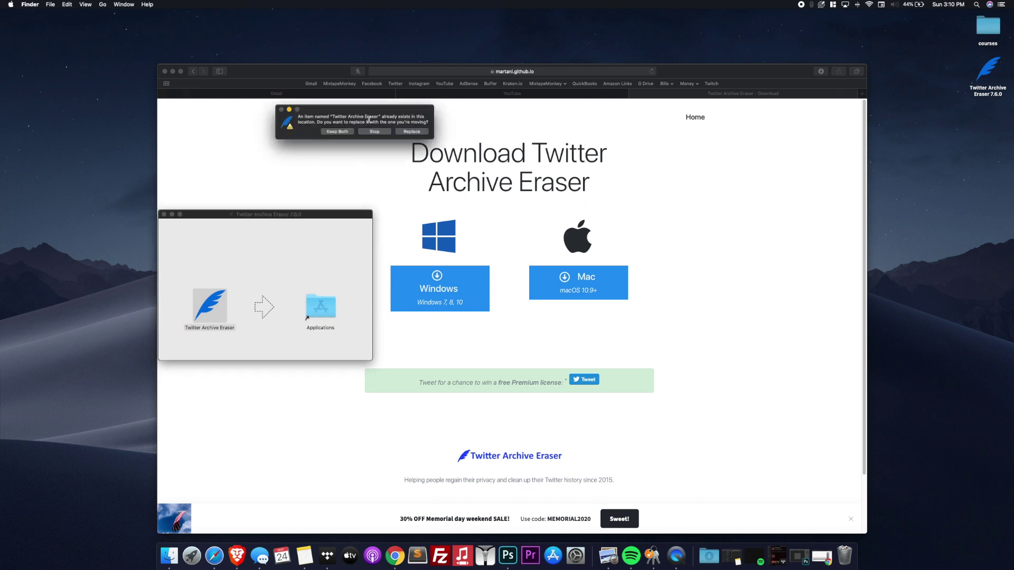
left_click(403, 132)
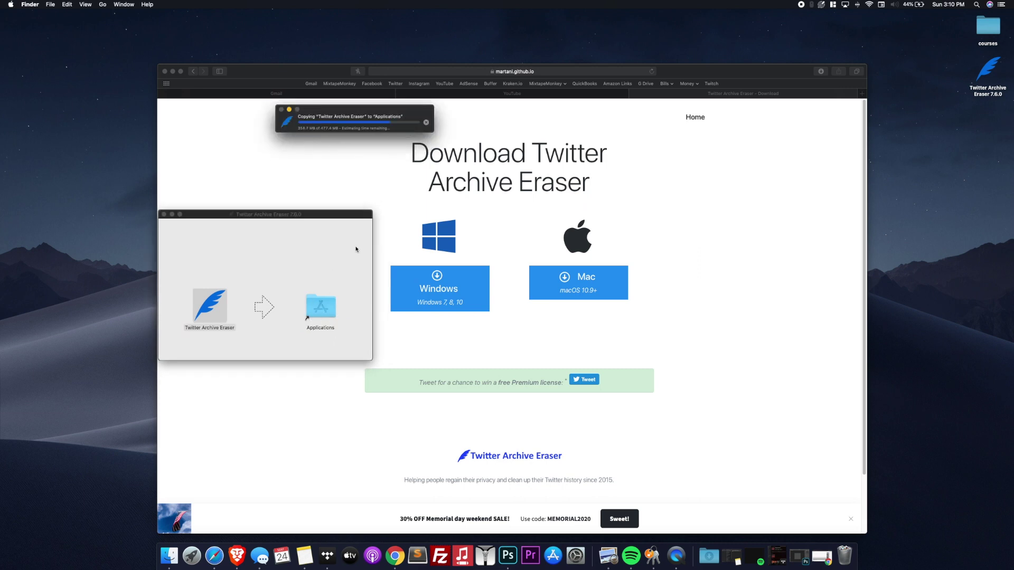
left_click(164, 214)
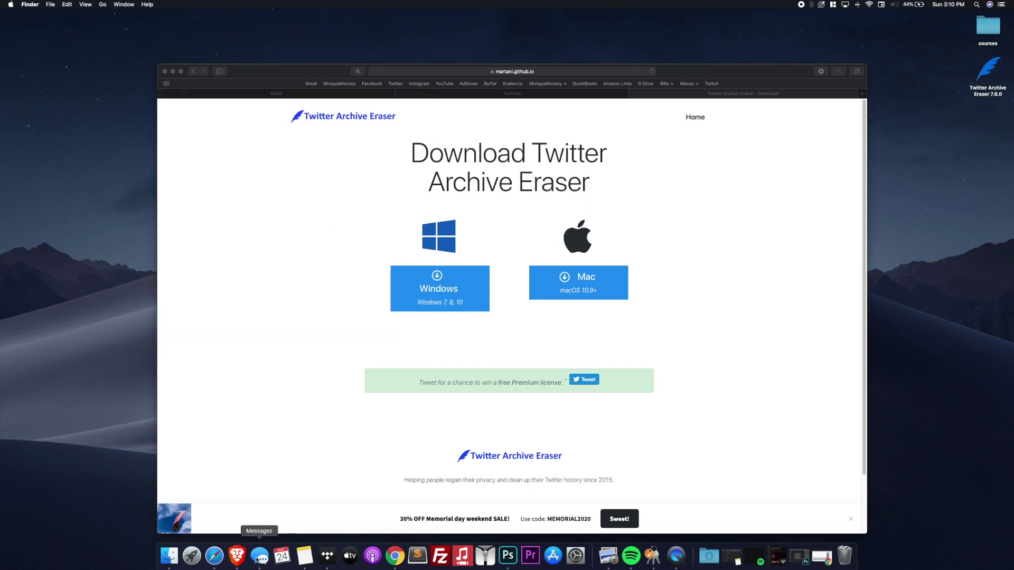
left_click(194, 556)
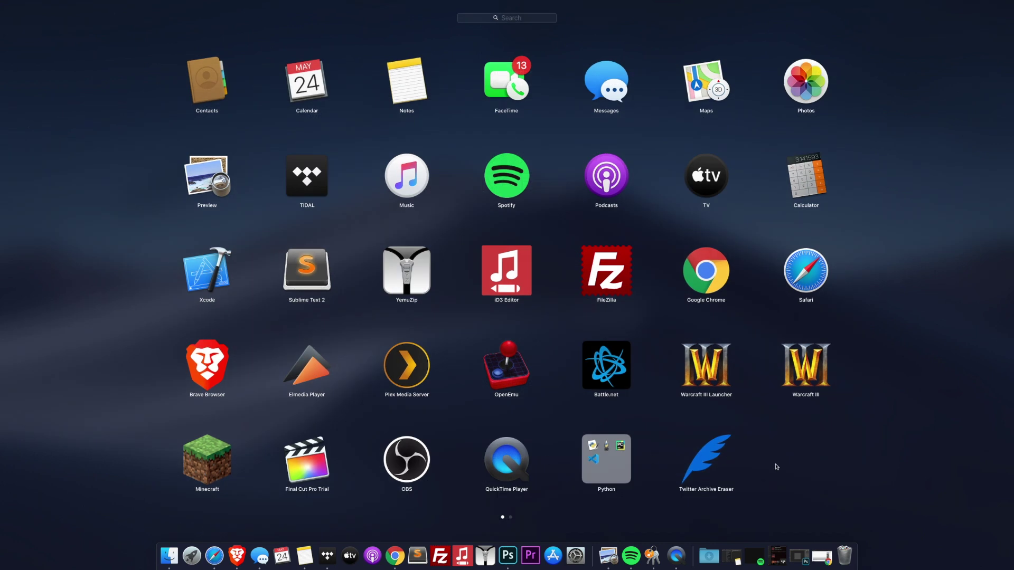
- Launch Twitter Archive Eraser from Launchpad, confirm the security prompt, and choose Delete tweets
left_click(710, 467)
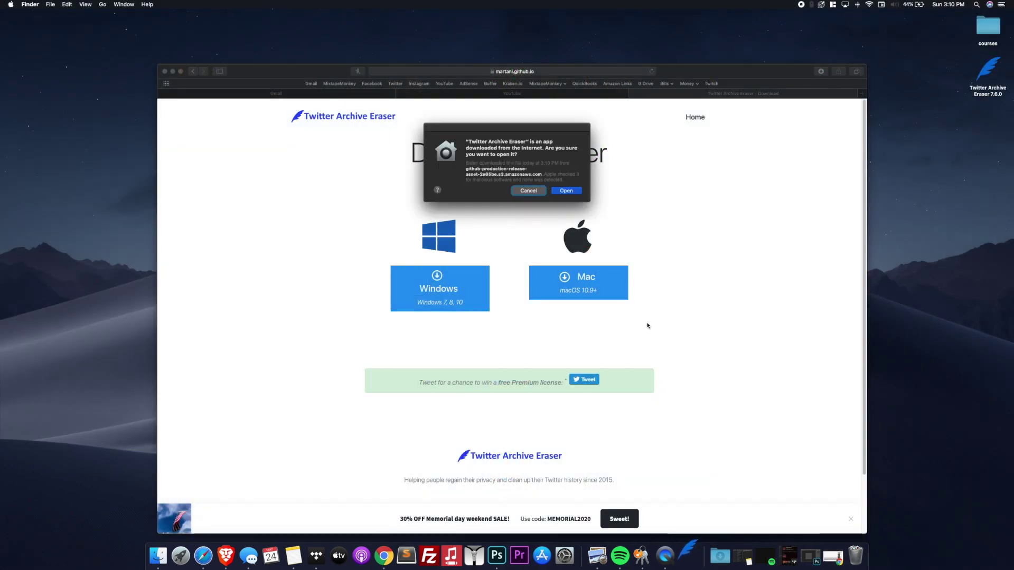
left_click(564, 193)
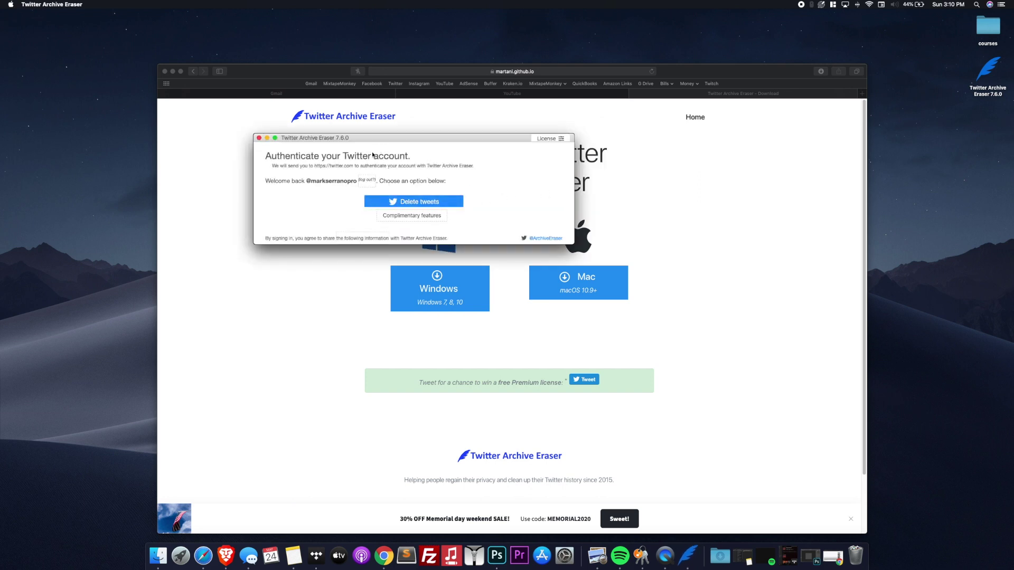
left_click_drag(385, 142, 476, 187)
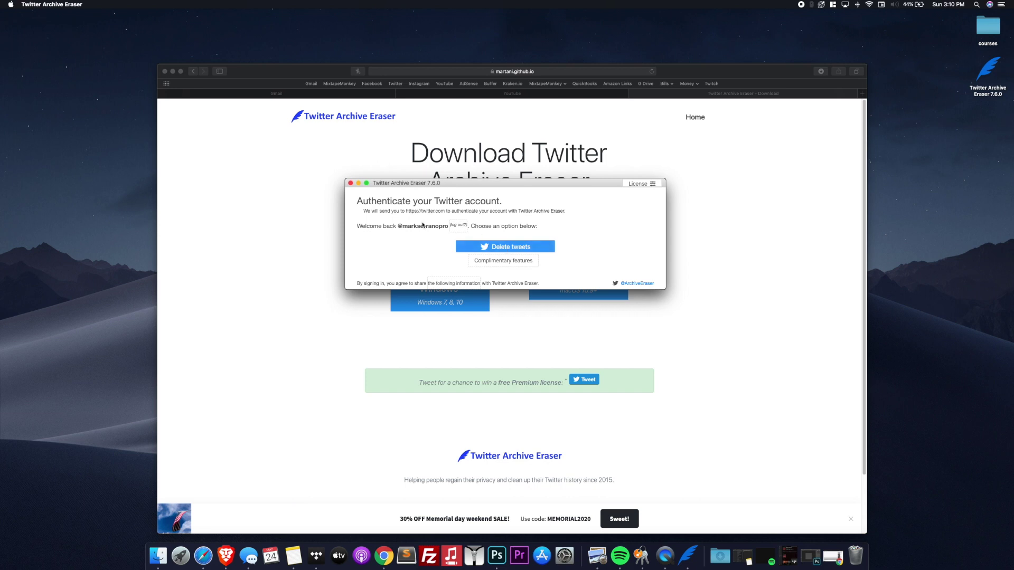
left_click(486, 247)
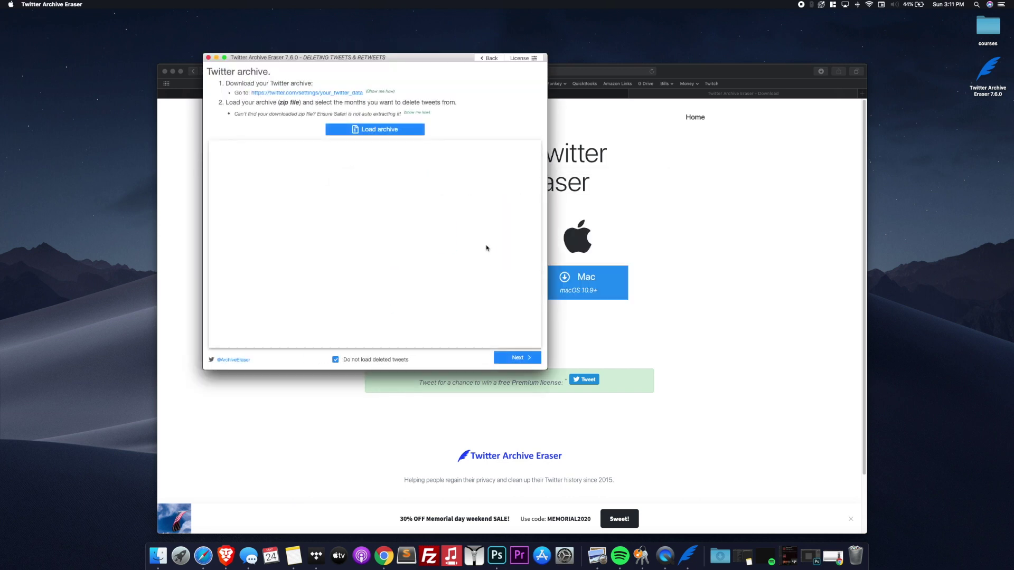
- Open the twitter.com/settings/your_twitter_data link from the archive step in Safari
mouse_move(394, 58)
left_mouse_down()
mouse_move(534, 108)
mouse_move(529, 131)
left_mouse_up()
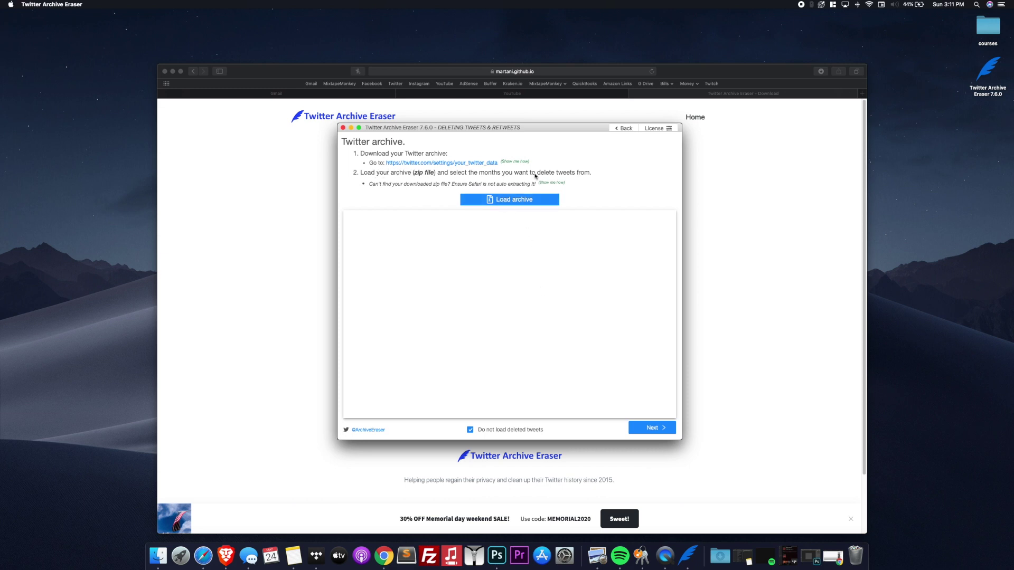
left_click(444, 163)
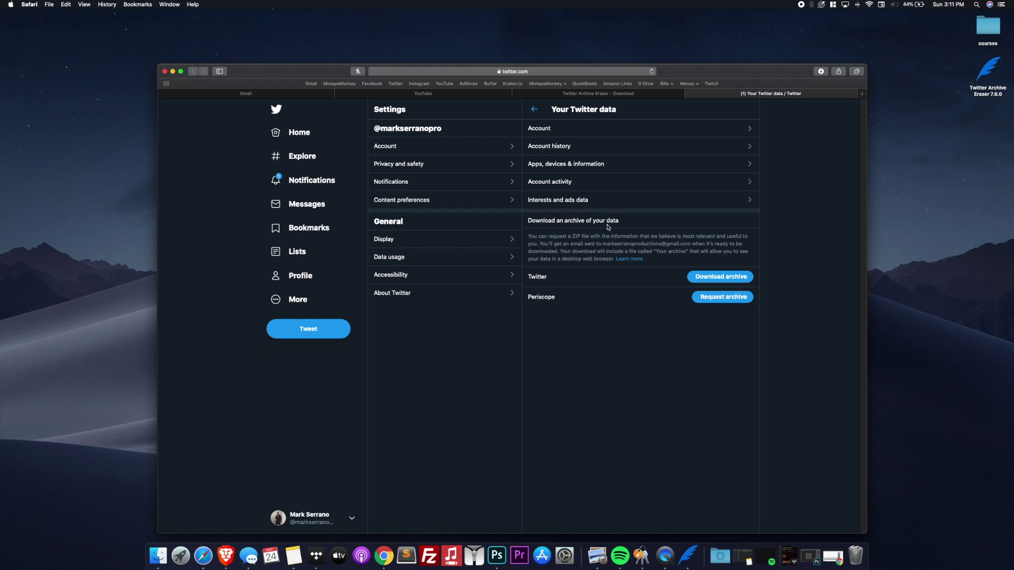
- Go to Twitter's page holding the ready data archive
left_click(530, 221)
left_click_drag(531, 221, 763, 284)
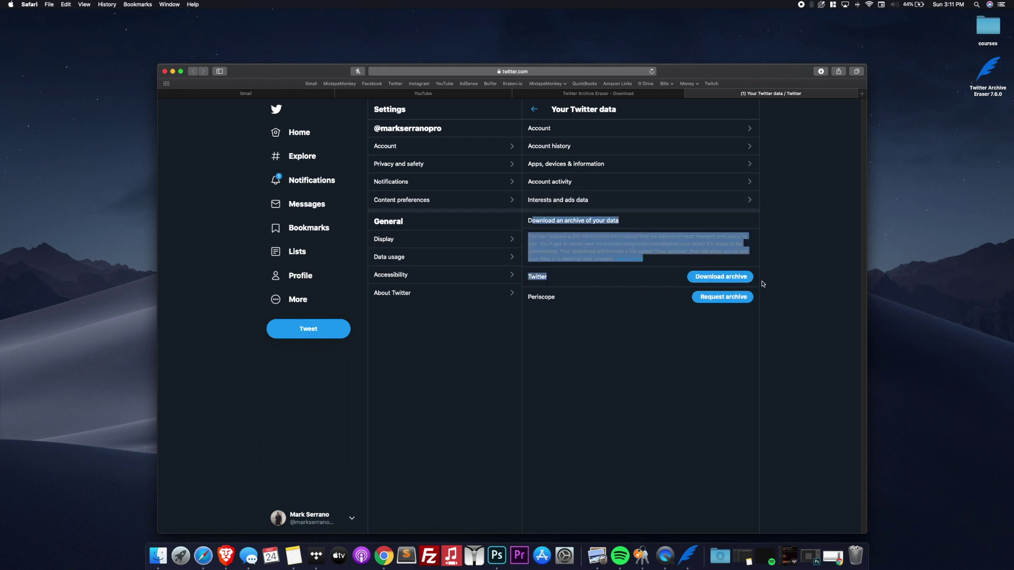
left_click(783, 284)
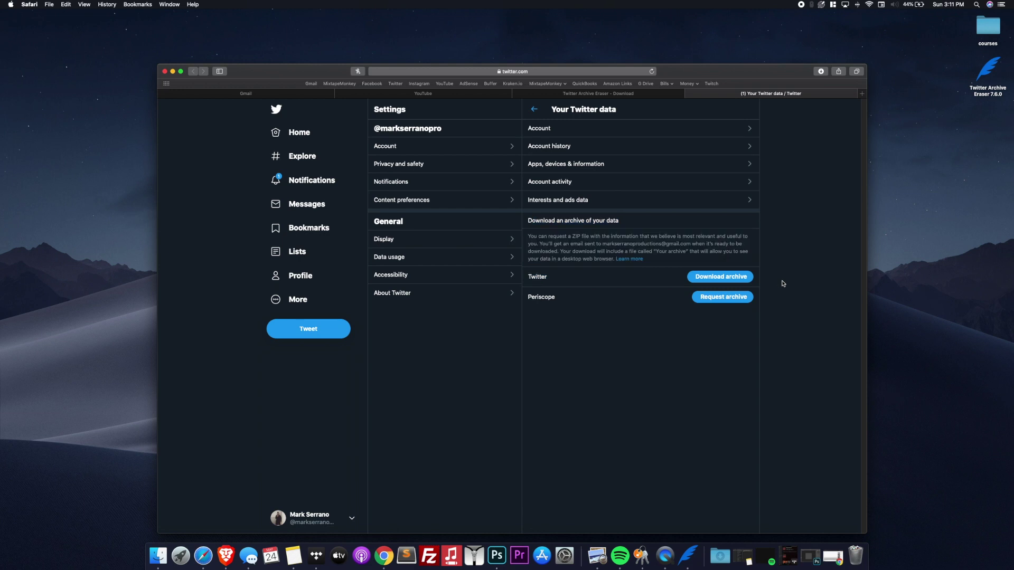
left_click(710, 278)
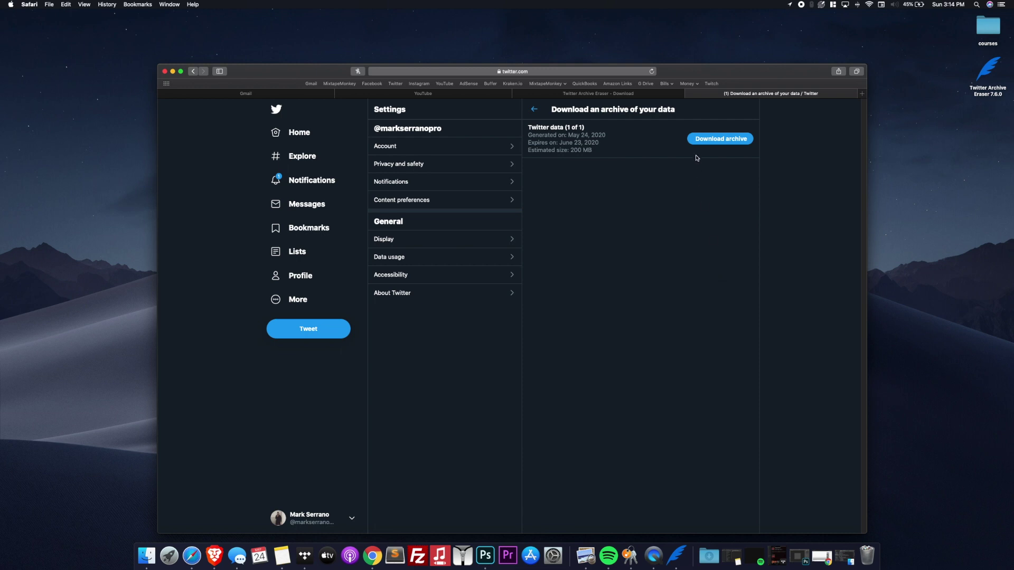
- Start downloading the Twitter data archive zip and watch its progress
left_click(709, 139)
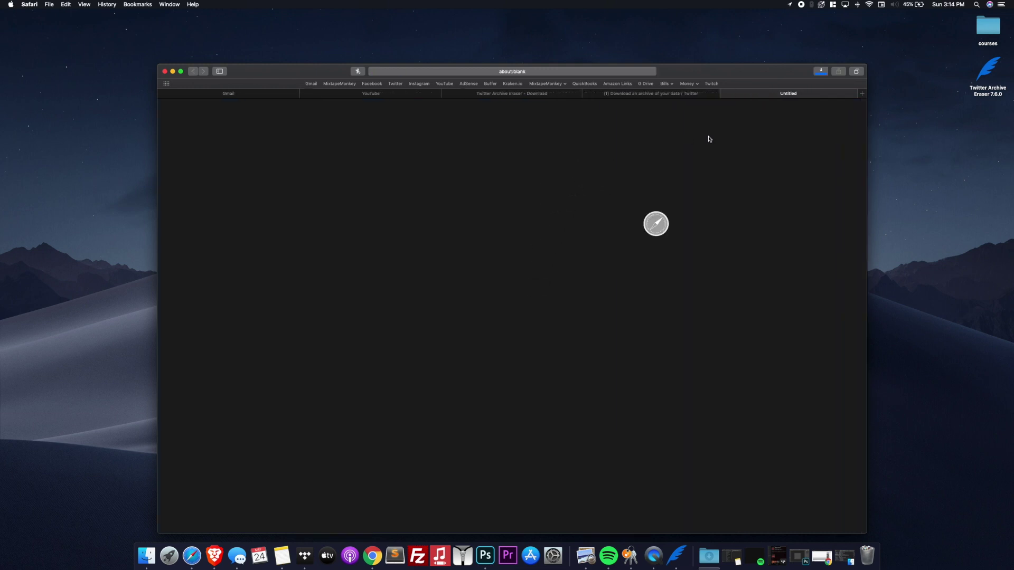
left_click(822, 73)
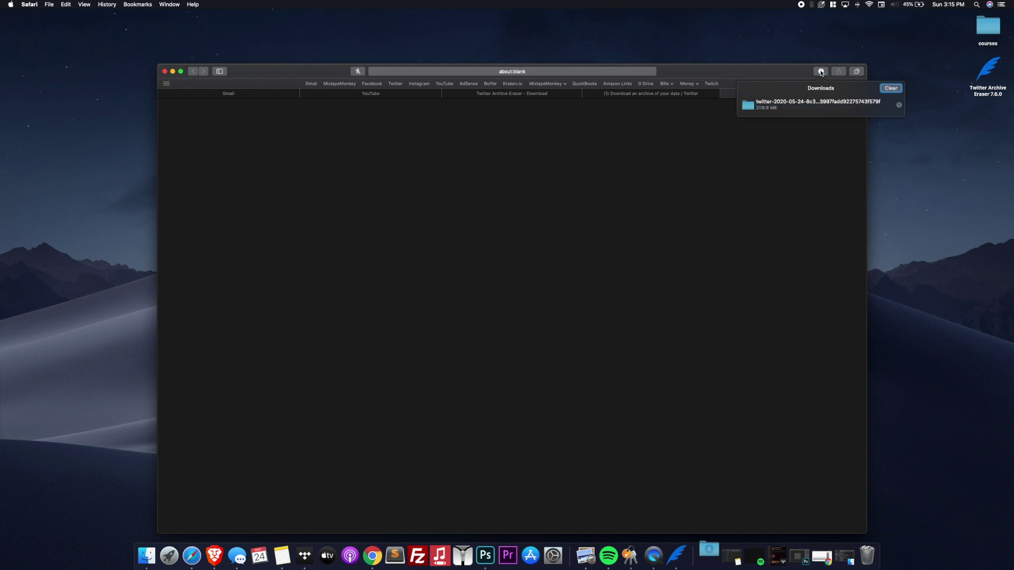
left_click(29, 5)
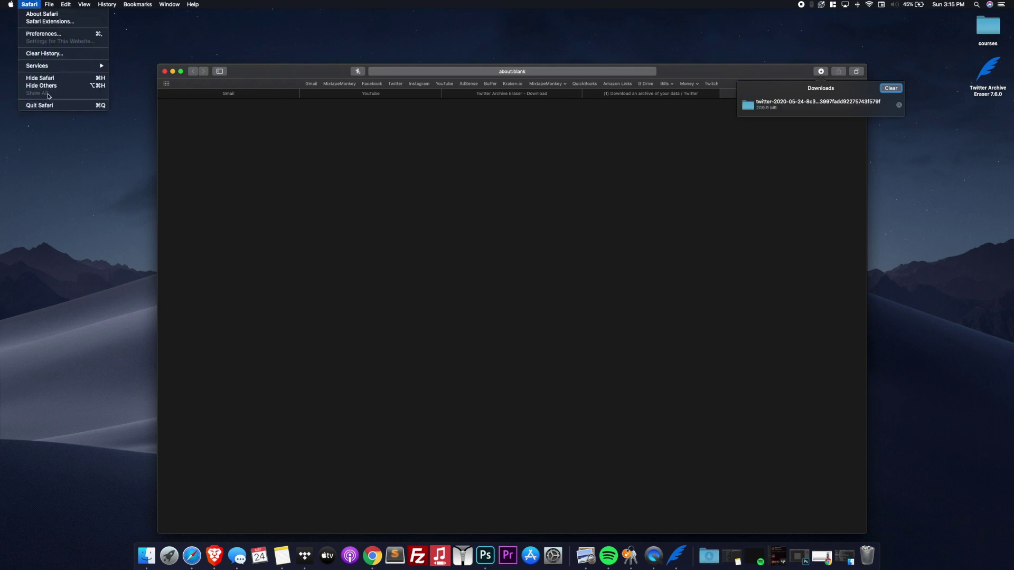
- Review Safari's General preferences, close them, and clear the downloads list
left_click(61, 35)
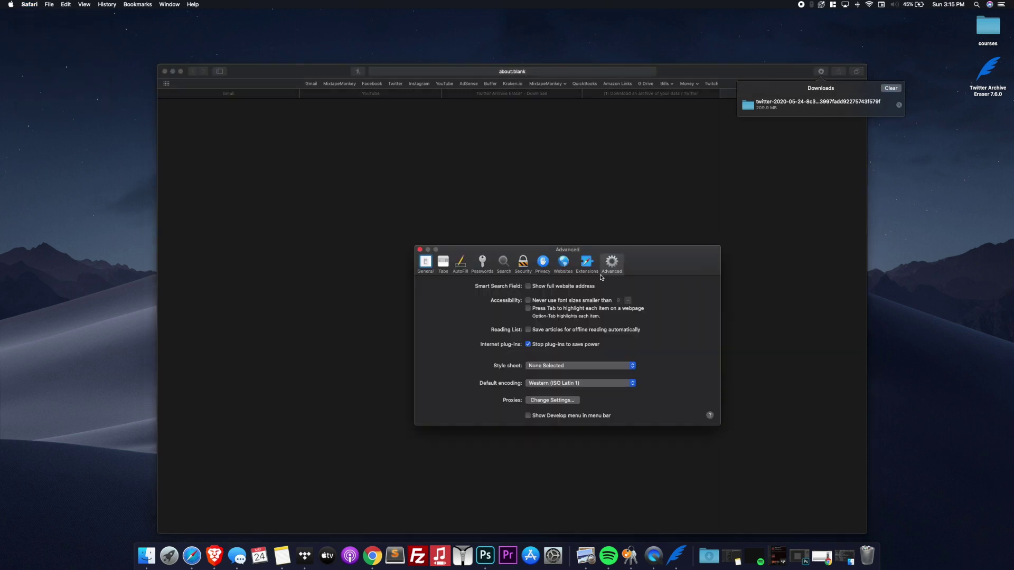
left_click(433, 267)
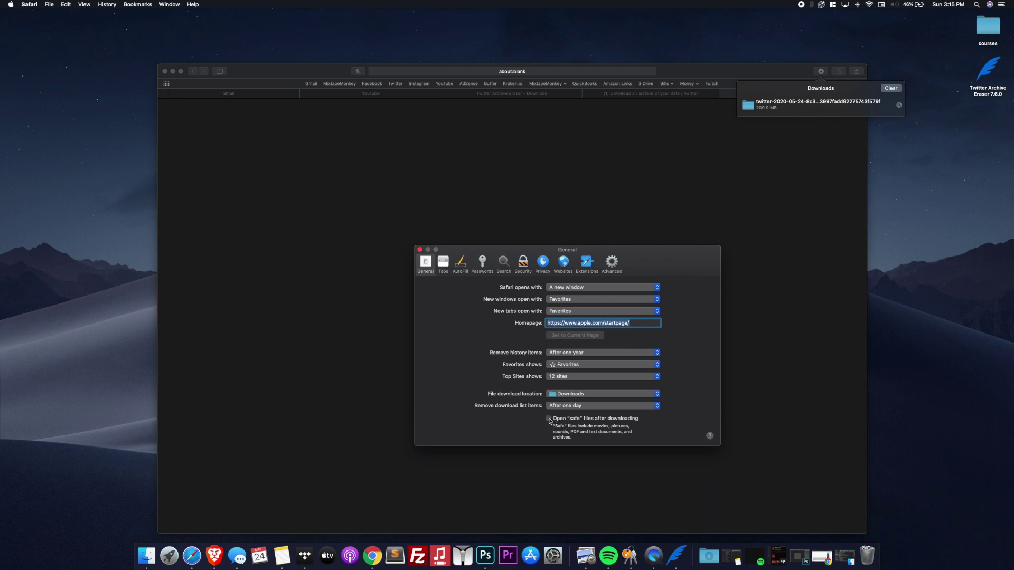
left_click(421, 250)
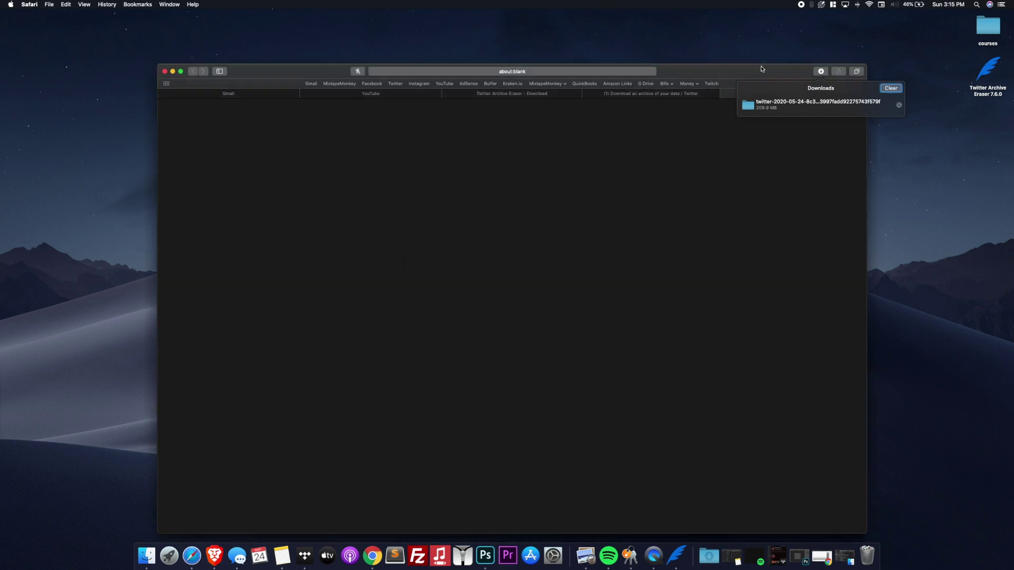
left_click(880, 89)
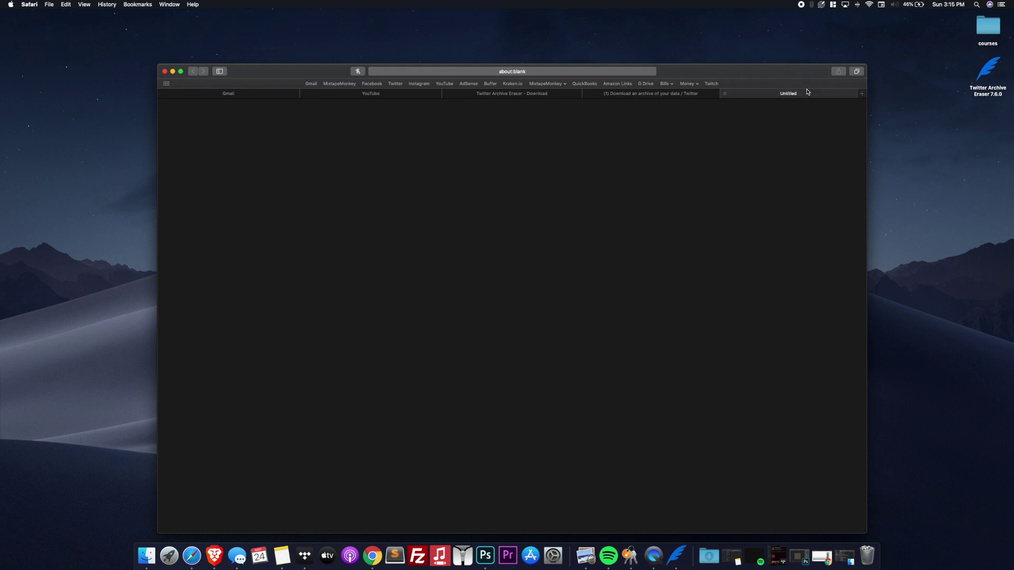
- Download the Twitter archive zip again, confirm it finished, and return to Twitter Archive Eraser
left_click(725, 94)
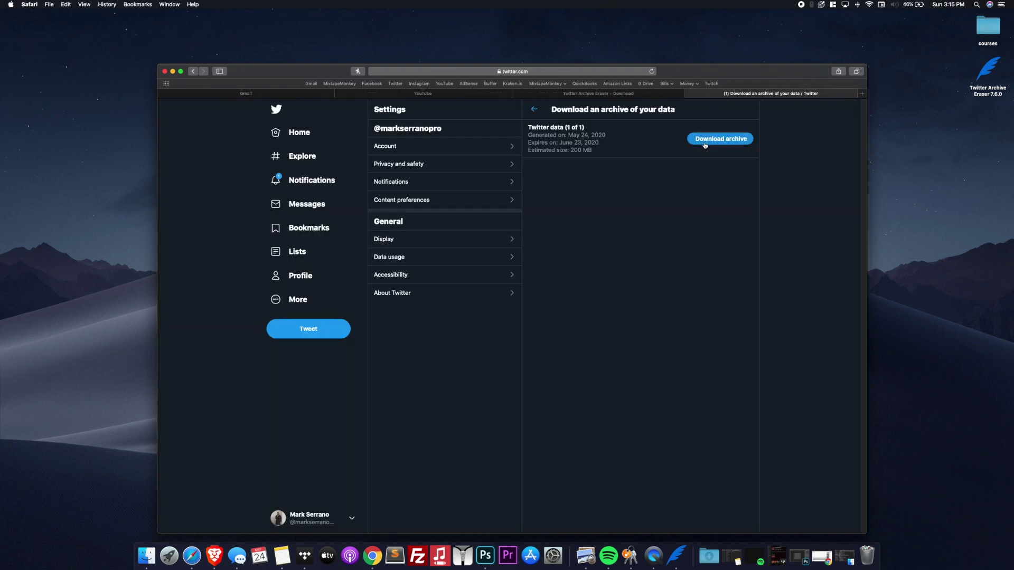
left_click(703, 141)
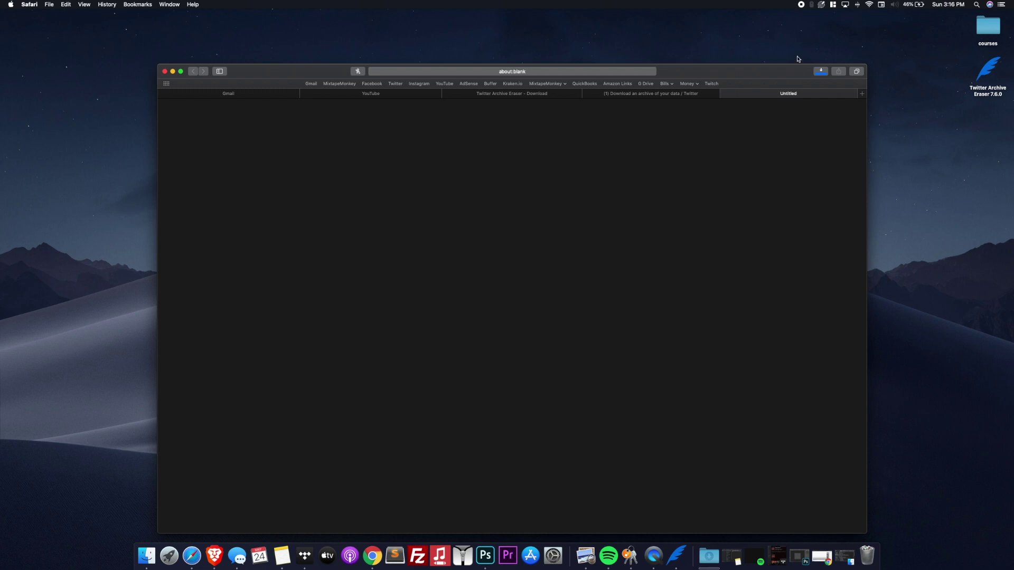
left_click(821, 72)
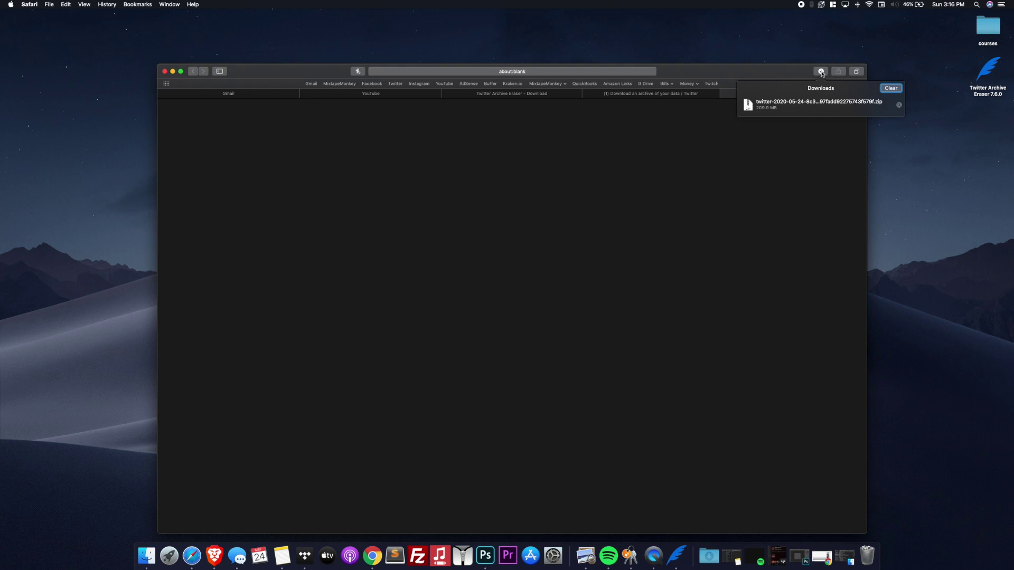
left_click(821, 72)
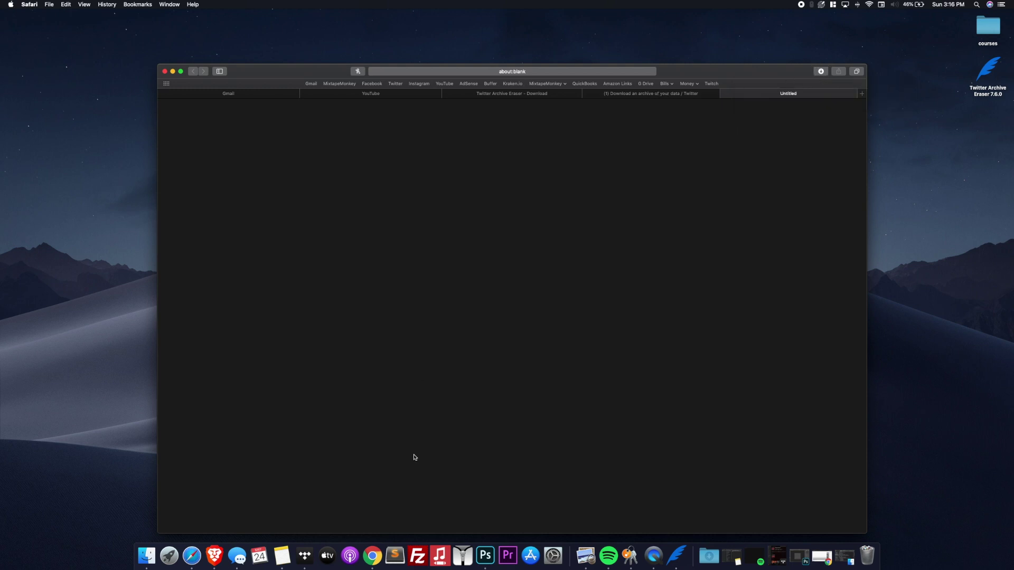
left_click(677, 556)
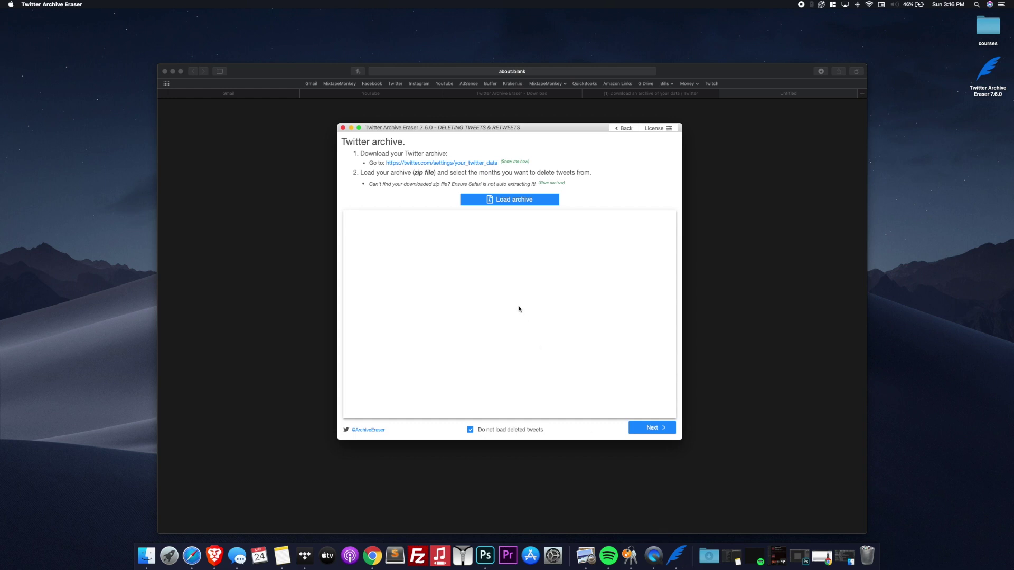
- Load the twitter-2020-05-24 zip from Downloads into Twitter Archive Eraser
left_click(500, 200)
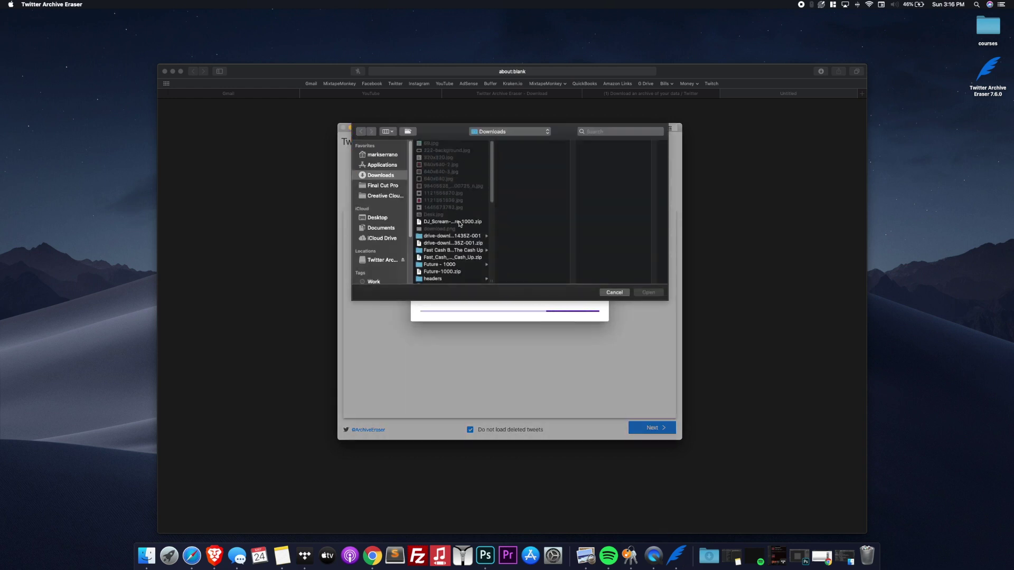
left_click(708, 564)
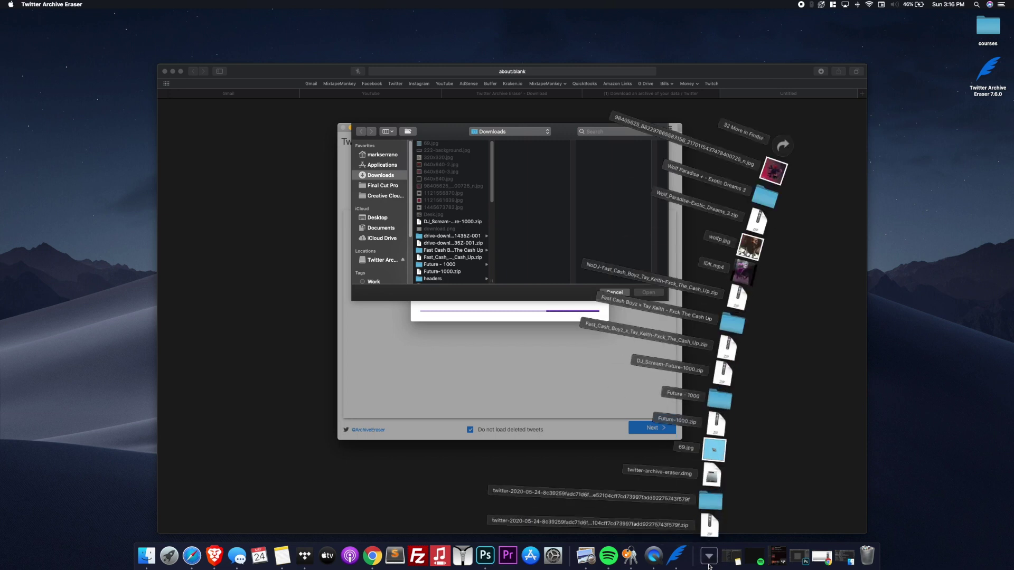
left_click(709, 560)
scroll(451, 228, "down", 10)
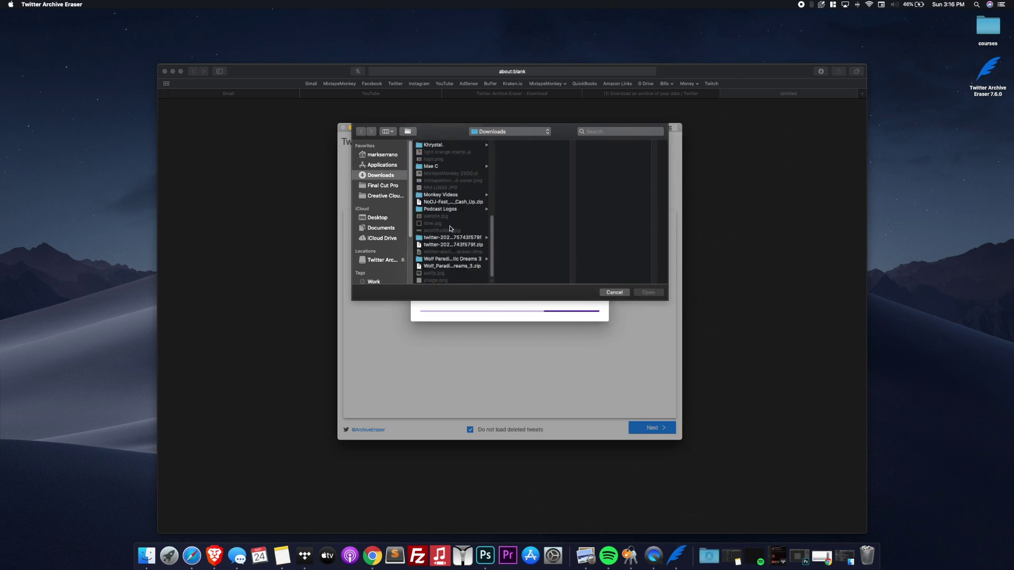
scroll(436, 223, "down", 3)
left_click(439, 252)
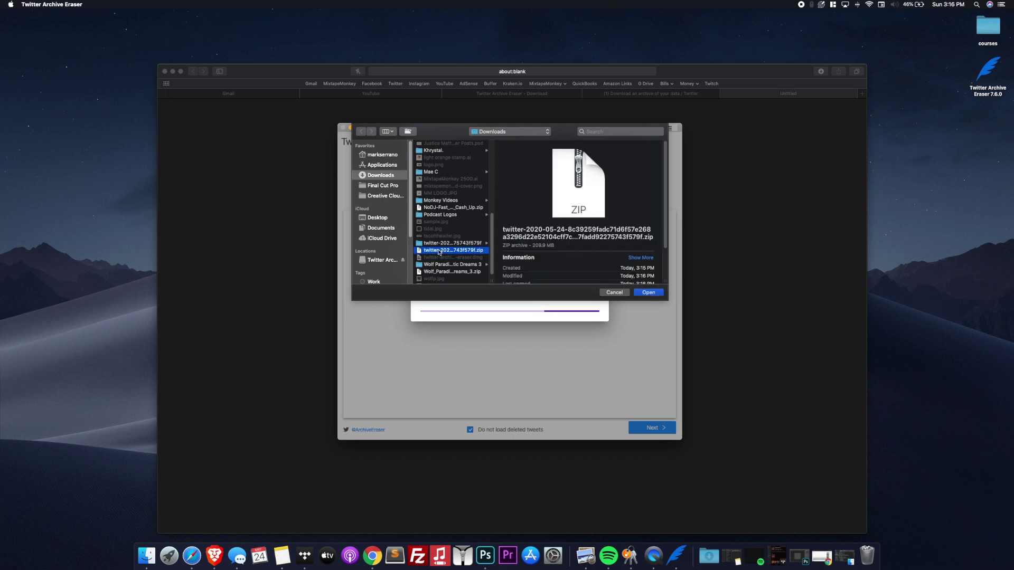
left_click(640, 292)
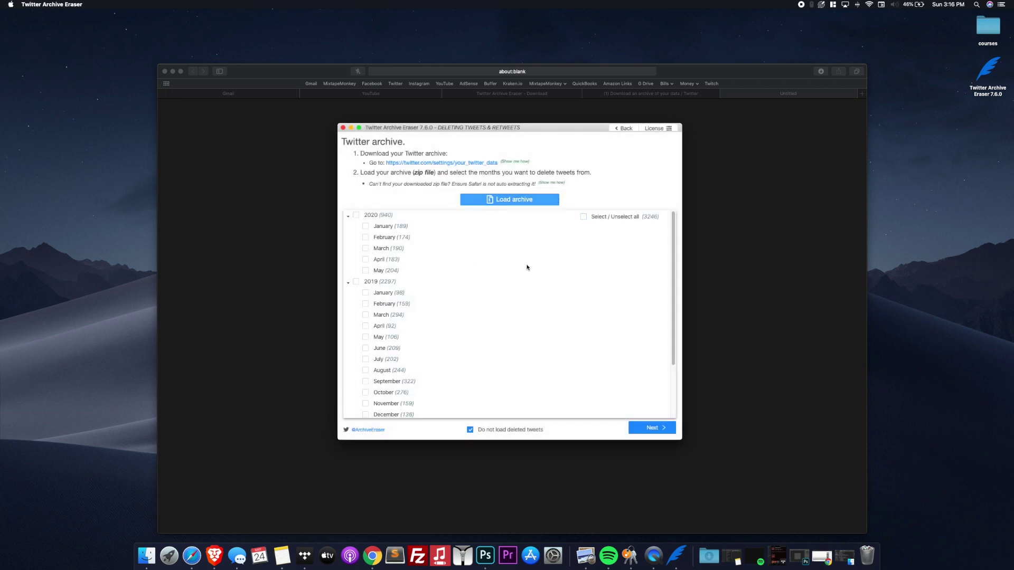
- Check the 2020, 2019, 2018 and 2016 year boxes for deletion
scroll(494, 292, "down", 4)
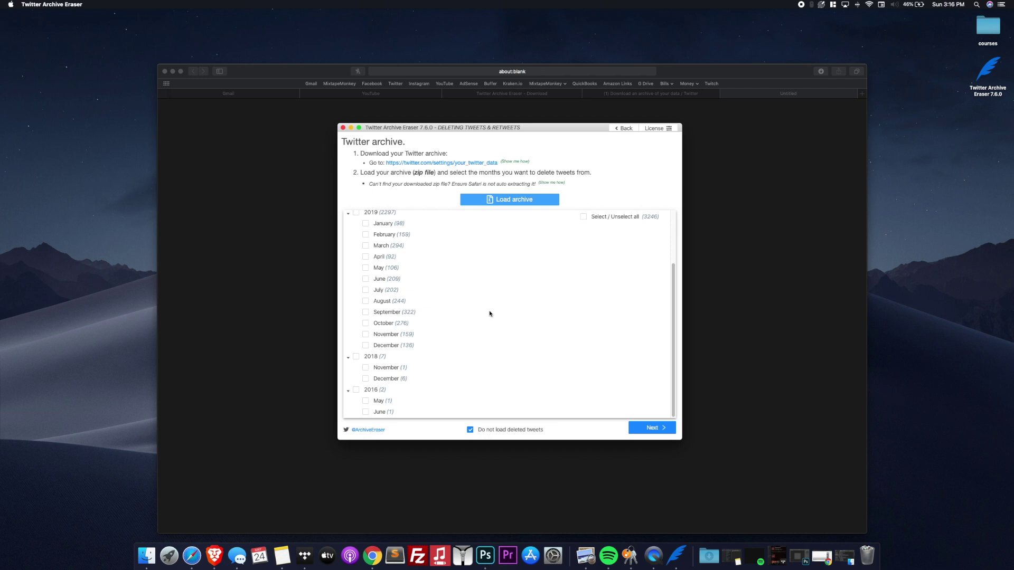
scroll(504, 366, "up", 4)
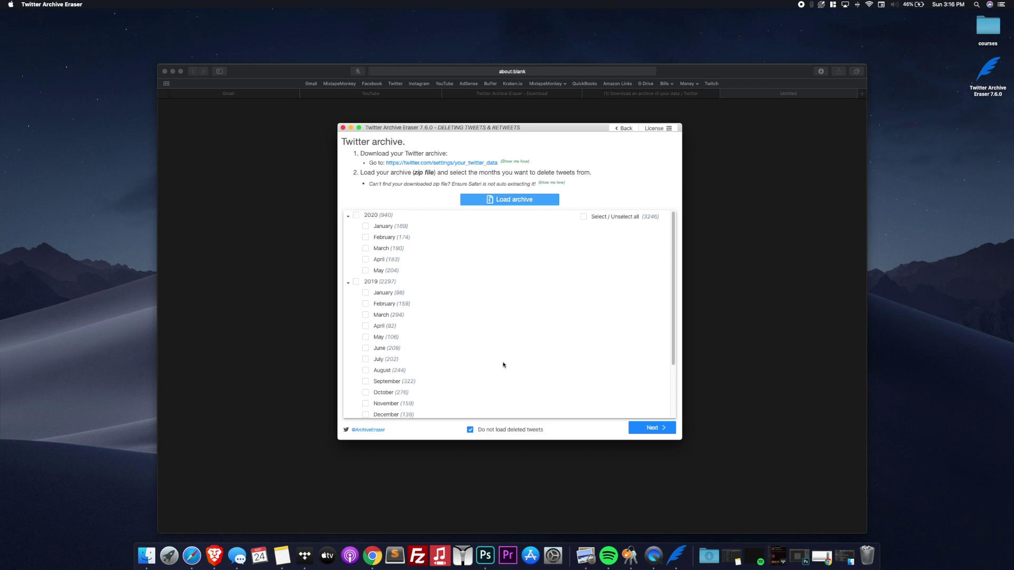
left_click(356, 215)
left_click(357, 282)
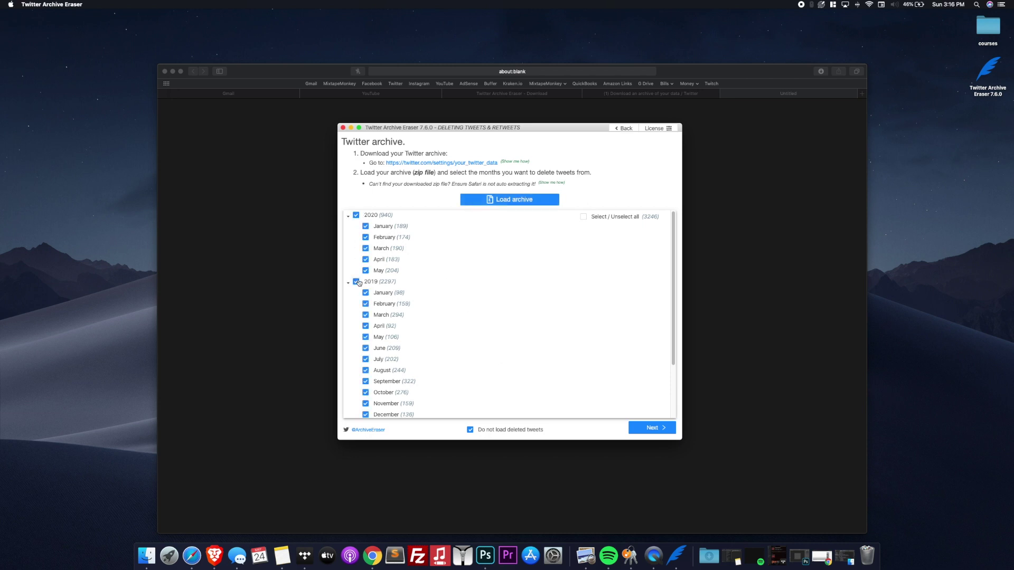
scroll(360, 317, "down", 4)
left_click(356, 357)
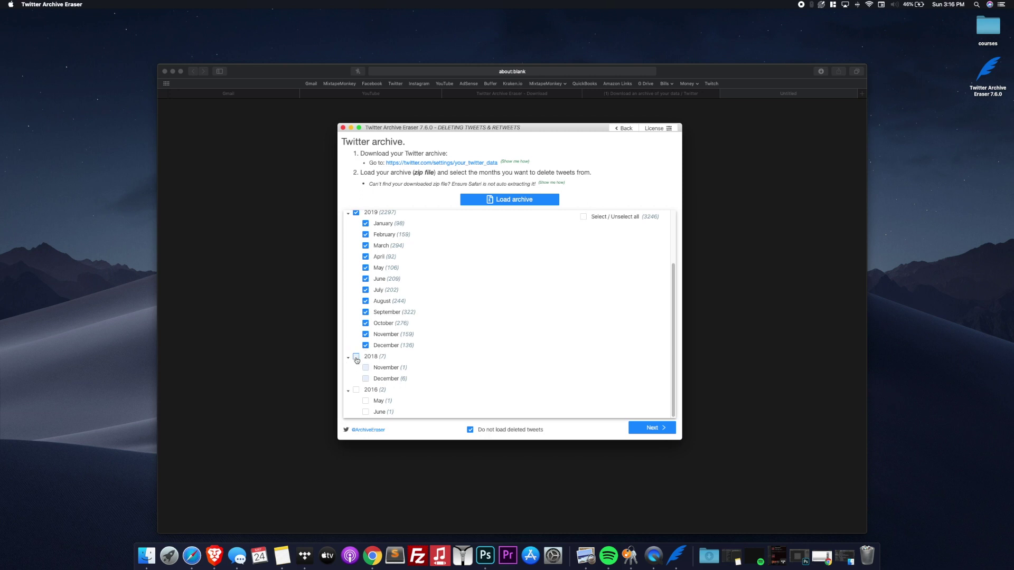
left_click(356, 391)
scroll(477, 327, "up", 4)
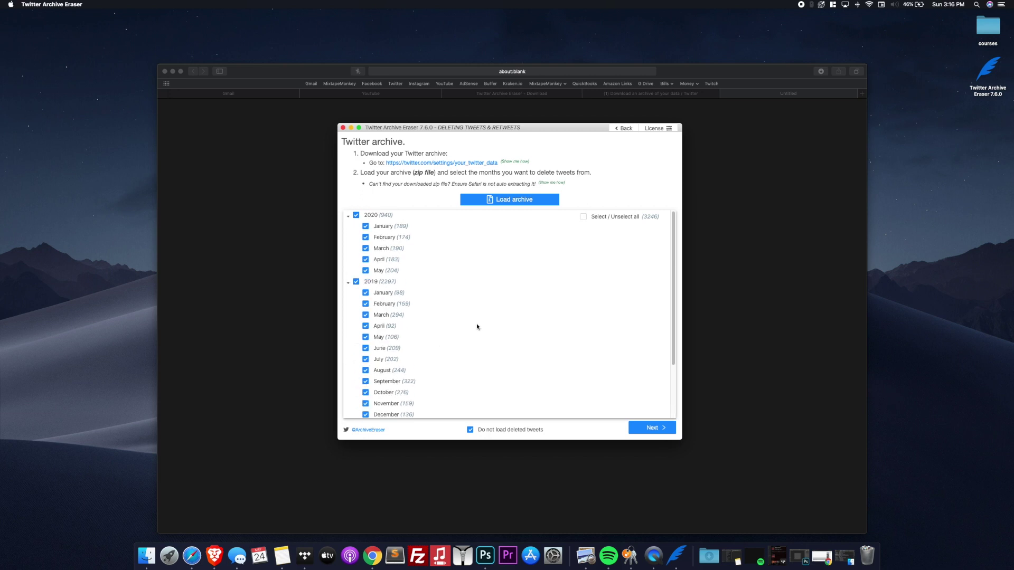
- Toggle Select / Unselect all until every month is checked, then continue to load the tweets
left_click(586, 216)
left_click(584, 216)
left_click(584, 216)
left_click(639, 432)
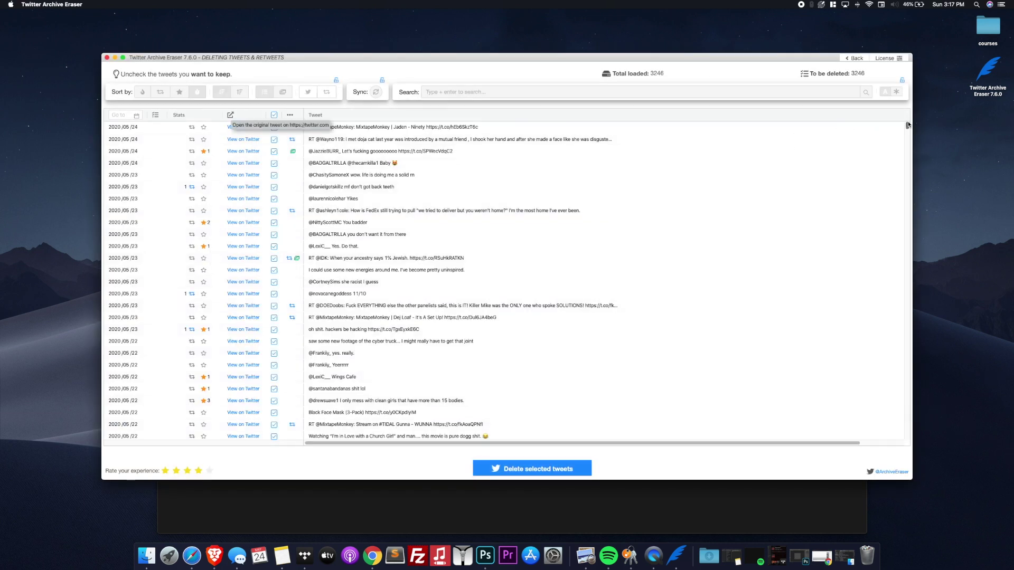
- Scroll through the loaded list to confirm all 3246 tweets are marked for deletion
left_click_drag(907, 123, 913, 94)
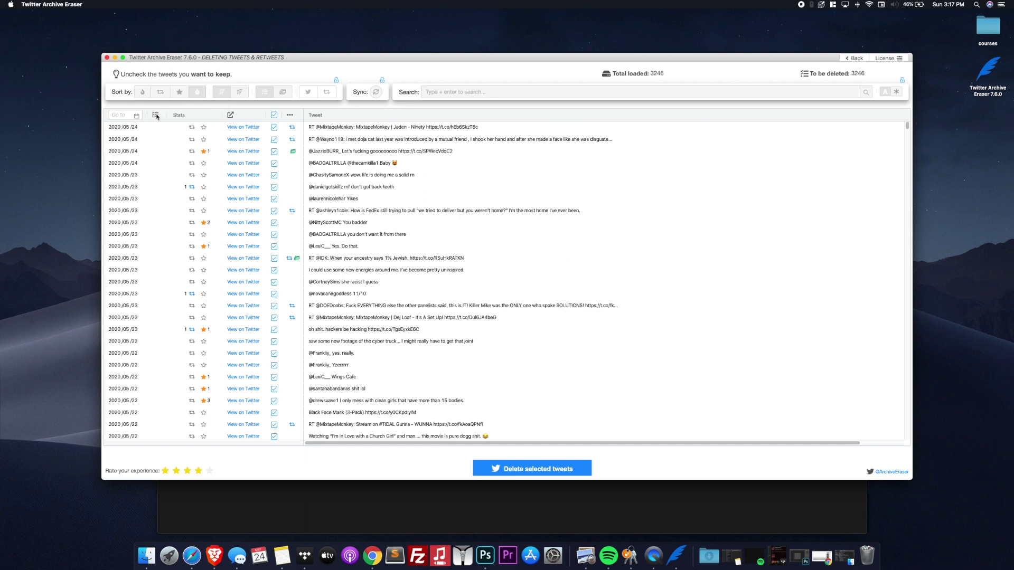
scroll(211, 227, "down", 5)
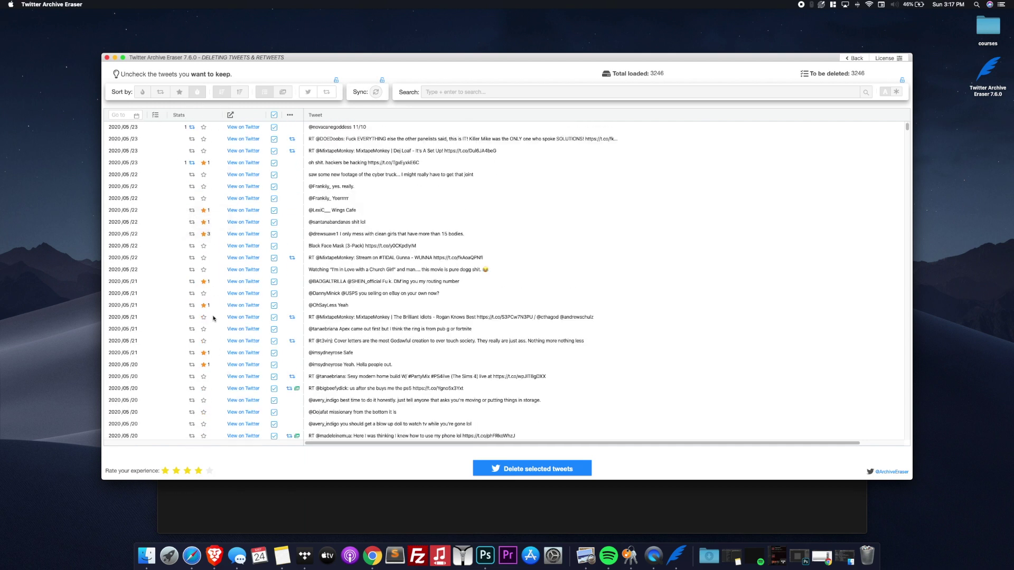
scroll(215, 241, "down", 15)
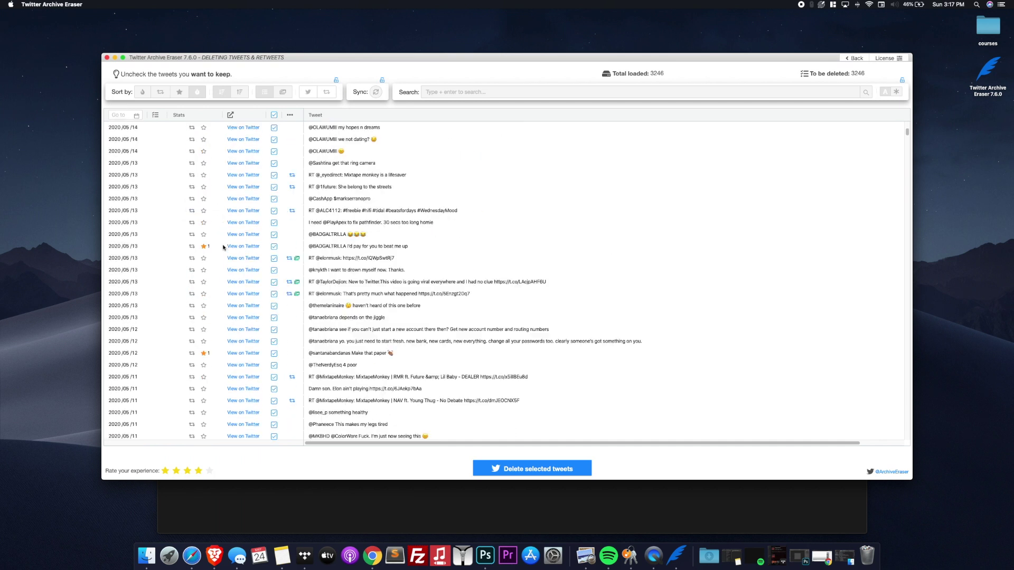
scroll(218, 279, "down", 10)
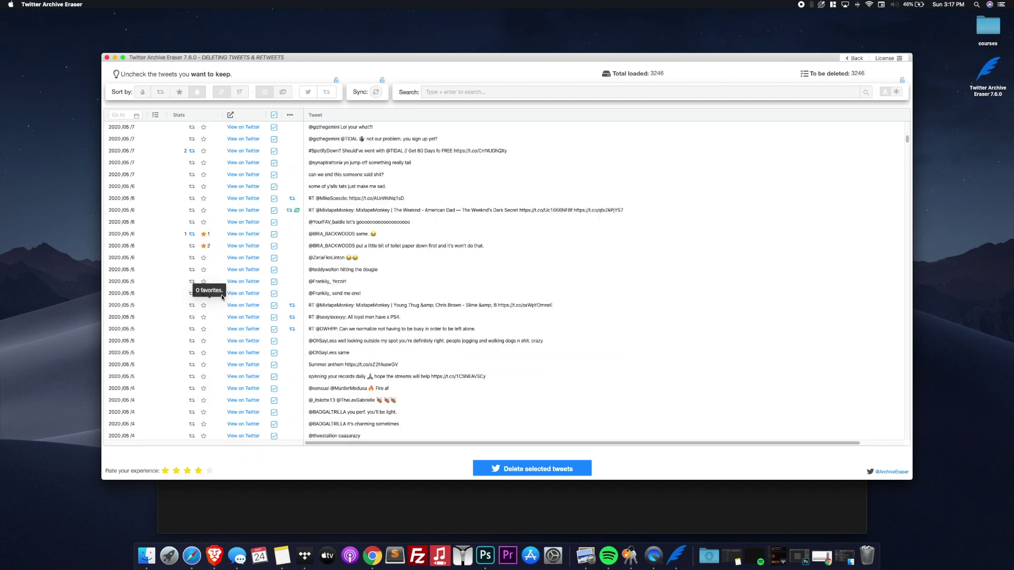
scroll(224, 292, "up", 20)
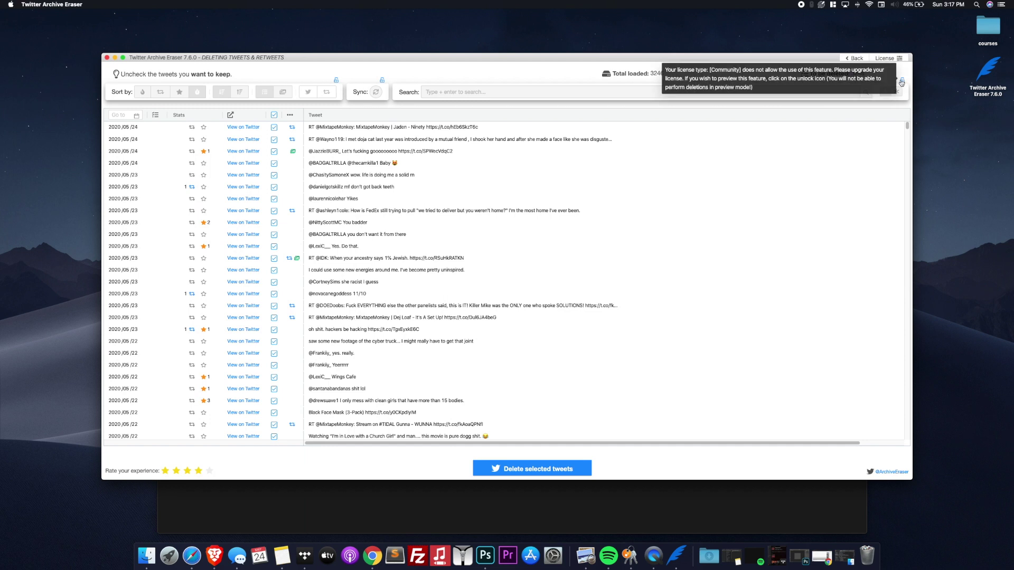
- View the License settings with their Community limits, then open the Gmail inbox in Safari
left_click(901, 81)
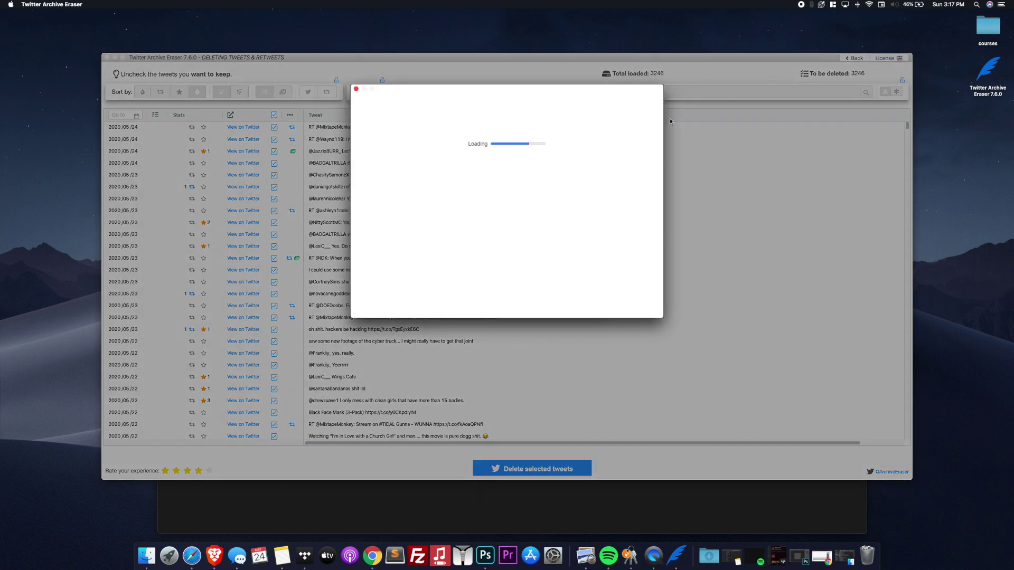
left_click(450, 244)
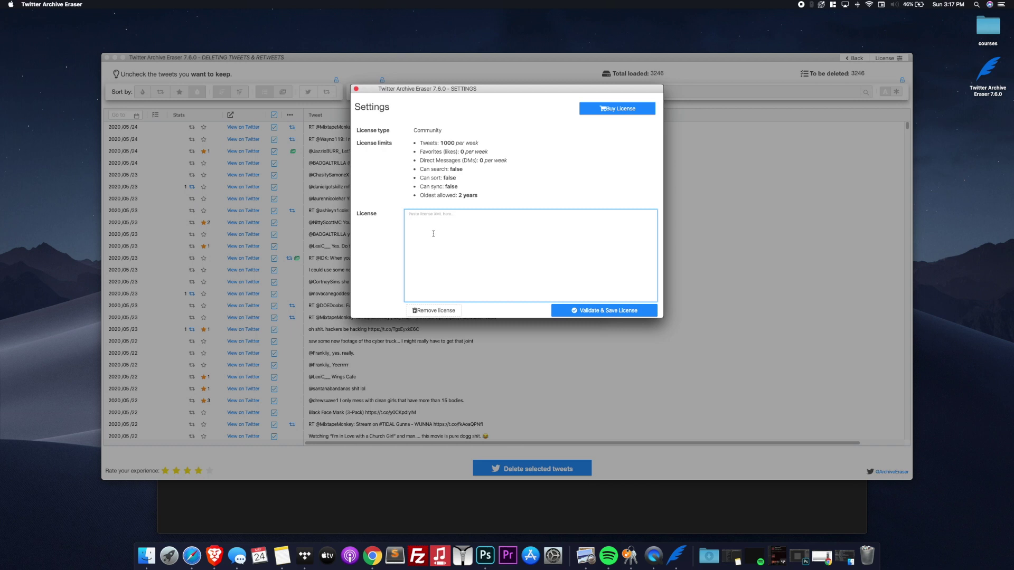
left_click(191, 555)
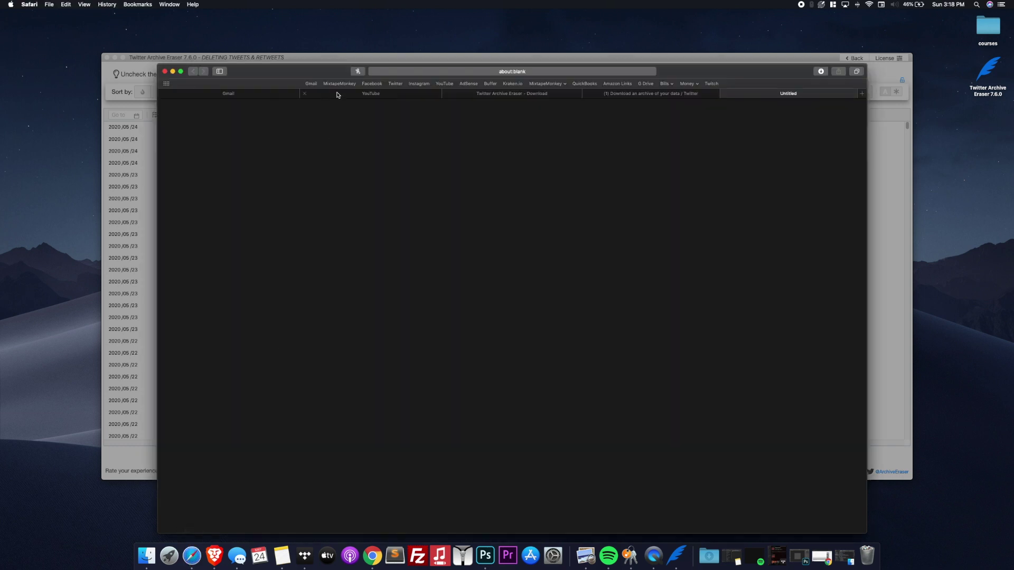
left_click(272, 95)
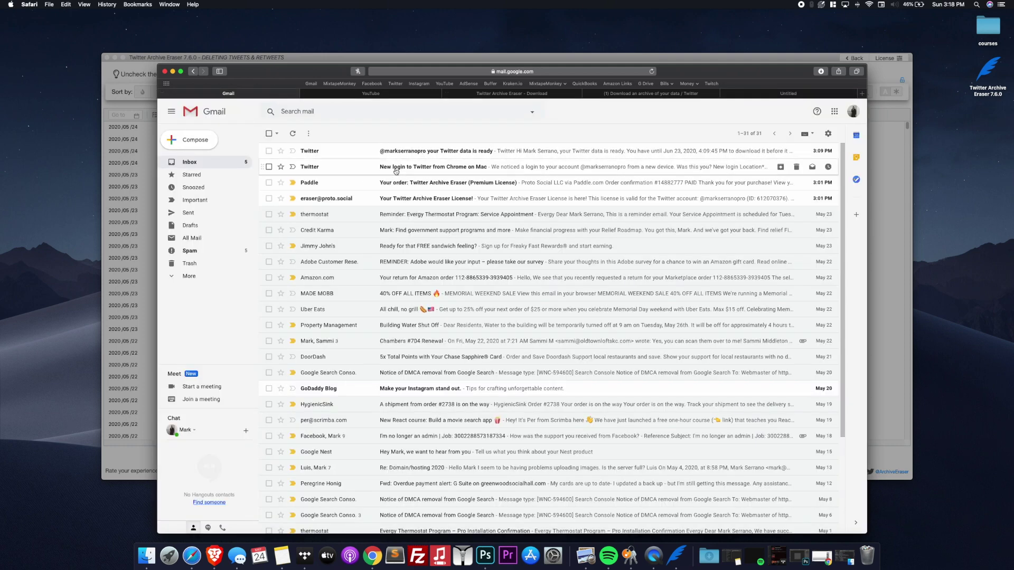
- Copy the whole license block from the Twitter Archive Eraser email and return to the empty License field
left_click(396, 200)
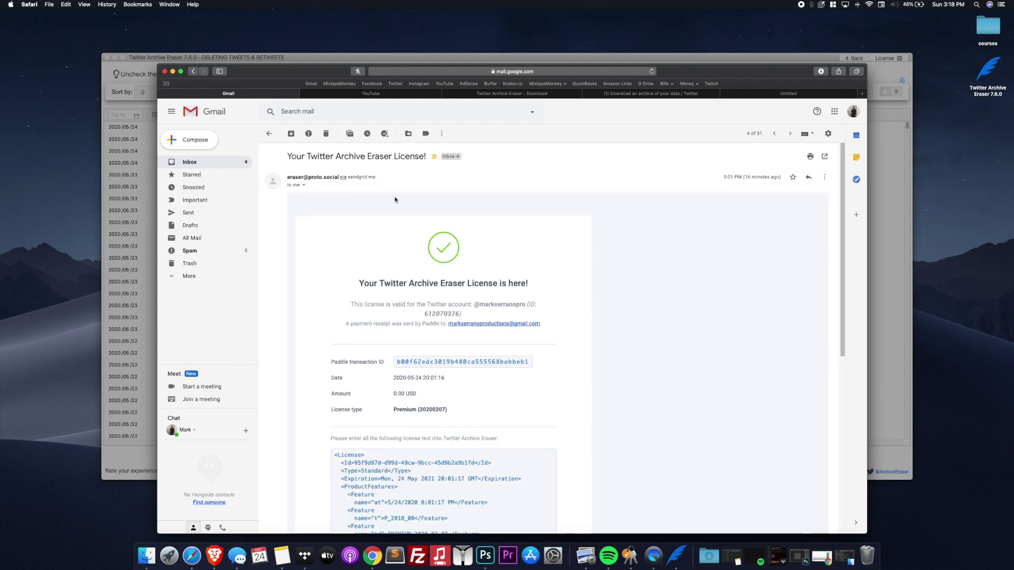
scroll(360, 401, "down", 5)
triple_click(360, 401)
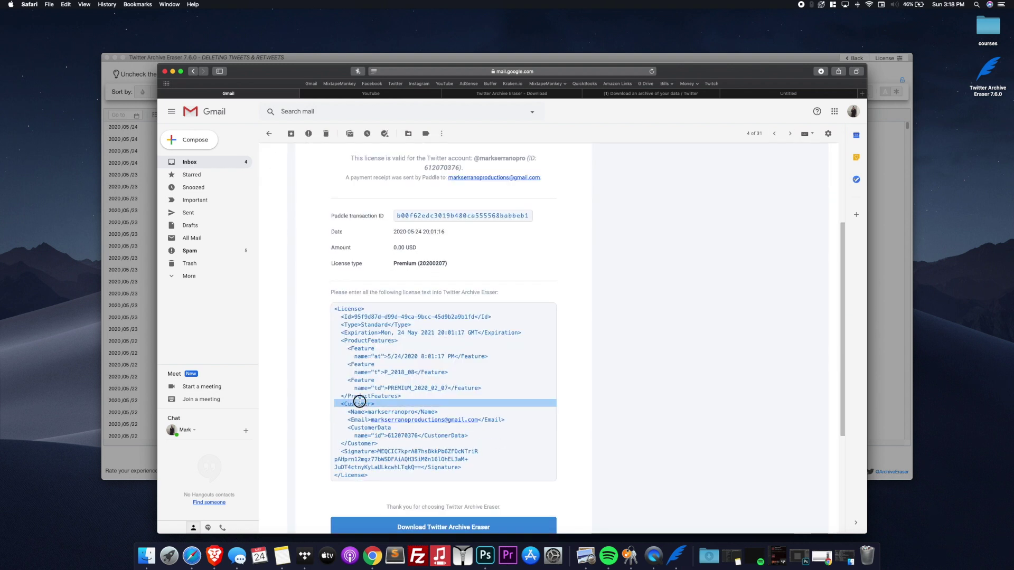
left_click(370, 478)
left_click_drag(370, 478, 335, 303)
key("super+c")
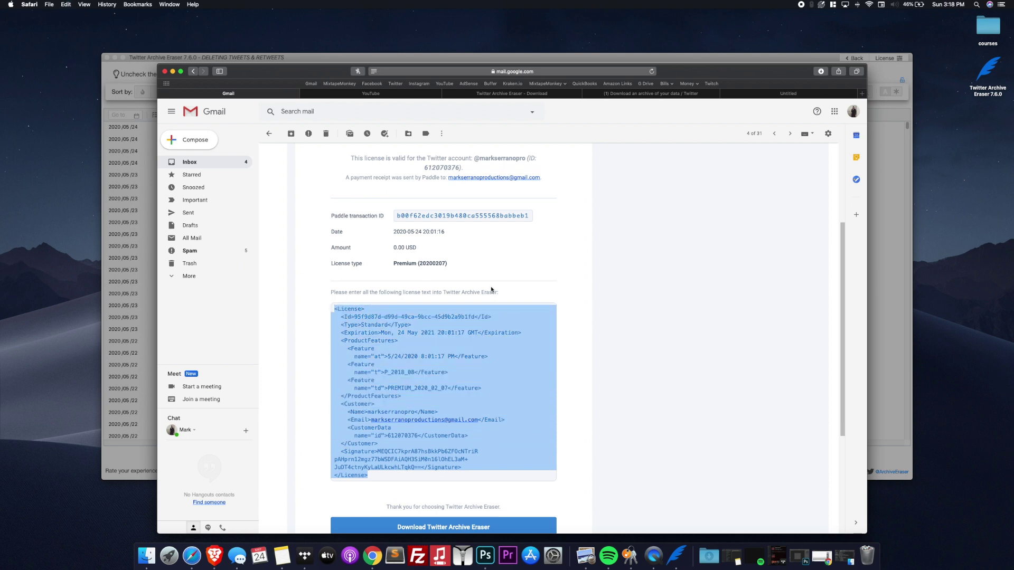
left_click(174, 71)
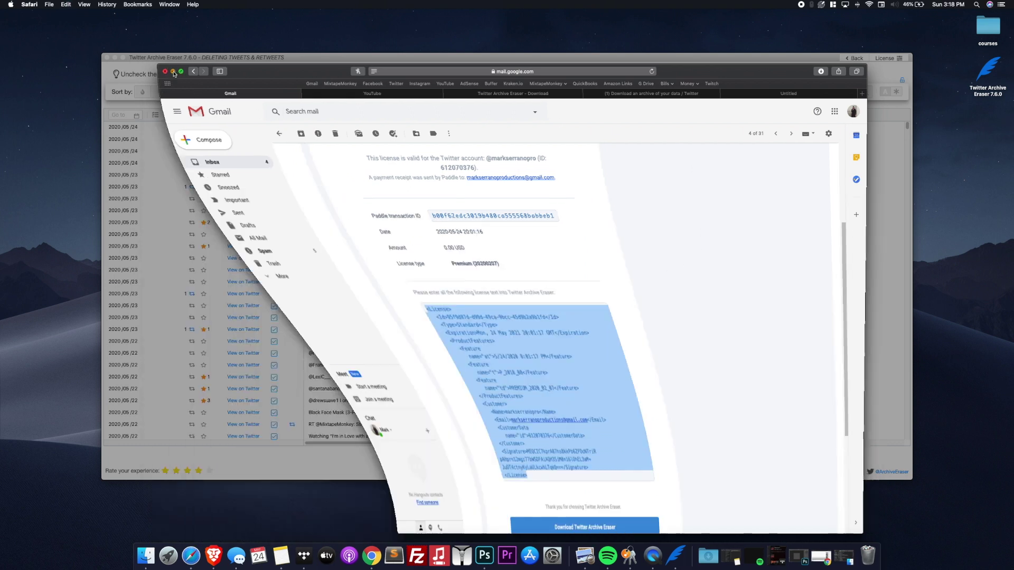
left_click(458, 245)
- Paste the license, validate and save it as Premium, and close the license settings
key("super+v")
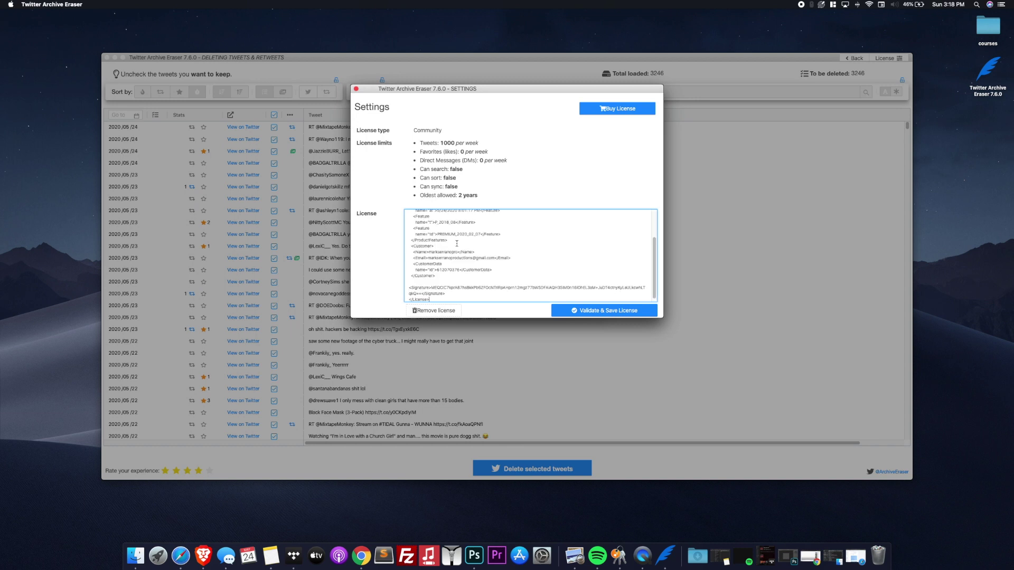
scroll(454, 259, "up", 3)
left_click(613, 315)
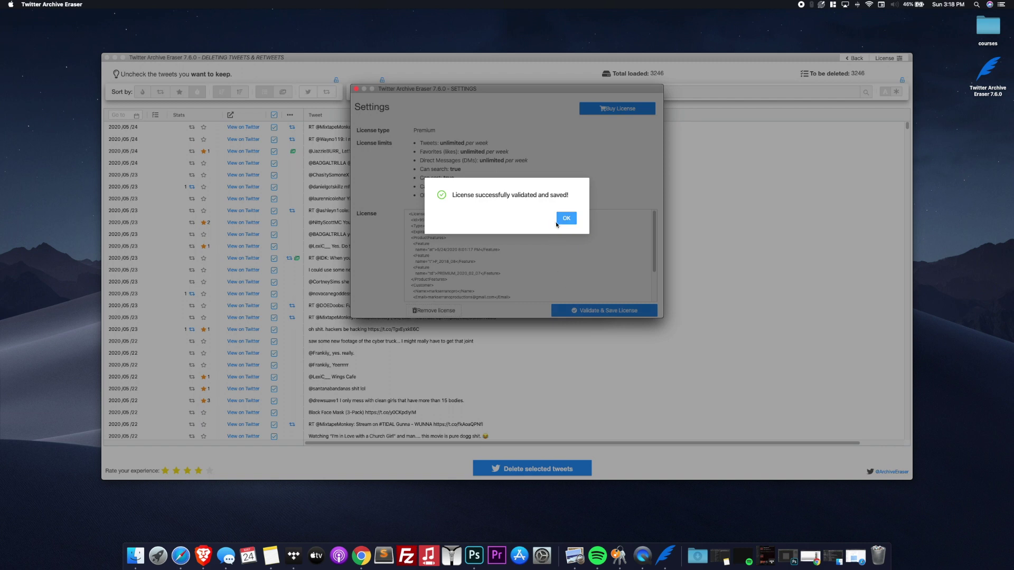
left_click(565, 218)
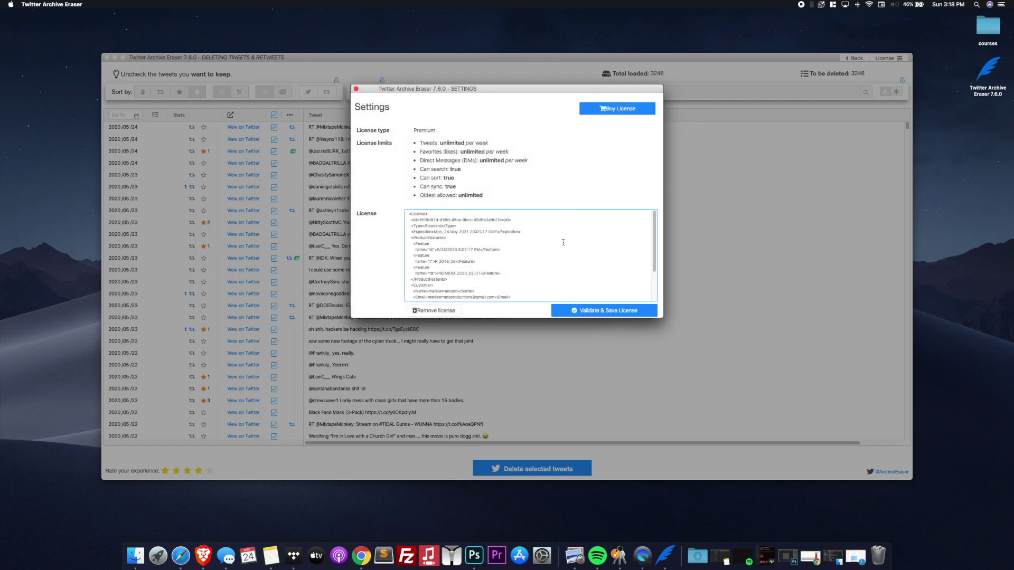
left_click(574, 316)
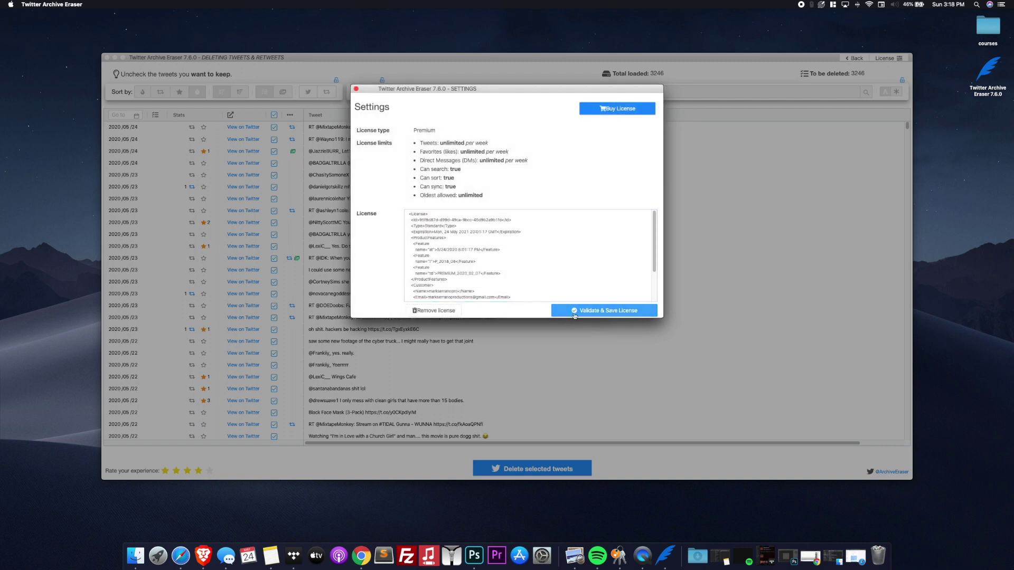
left_click(534, 266)
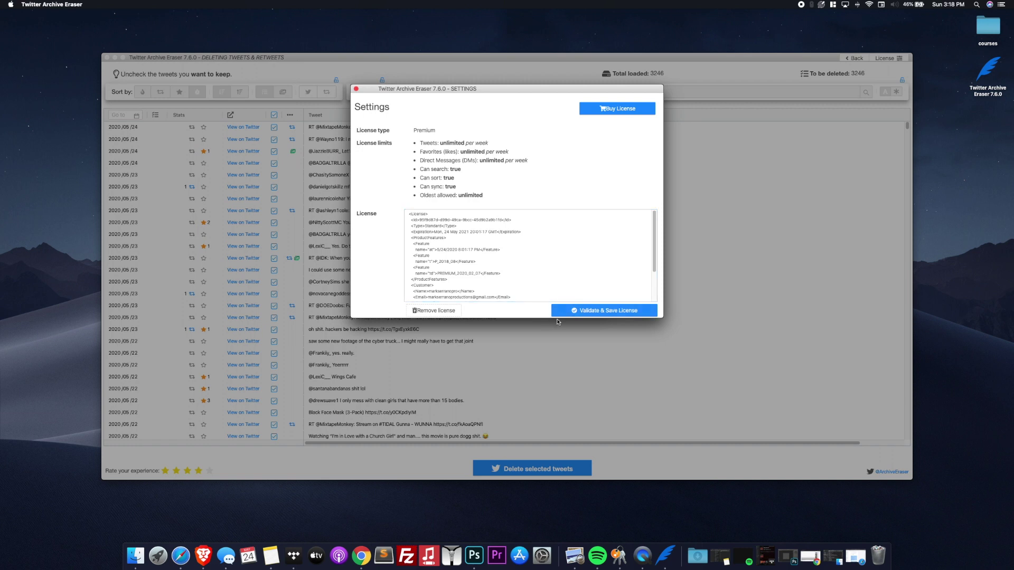
left_click(571, 311)
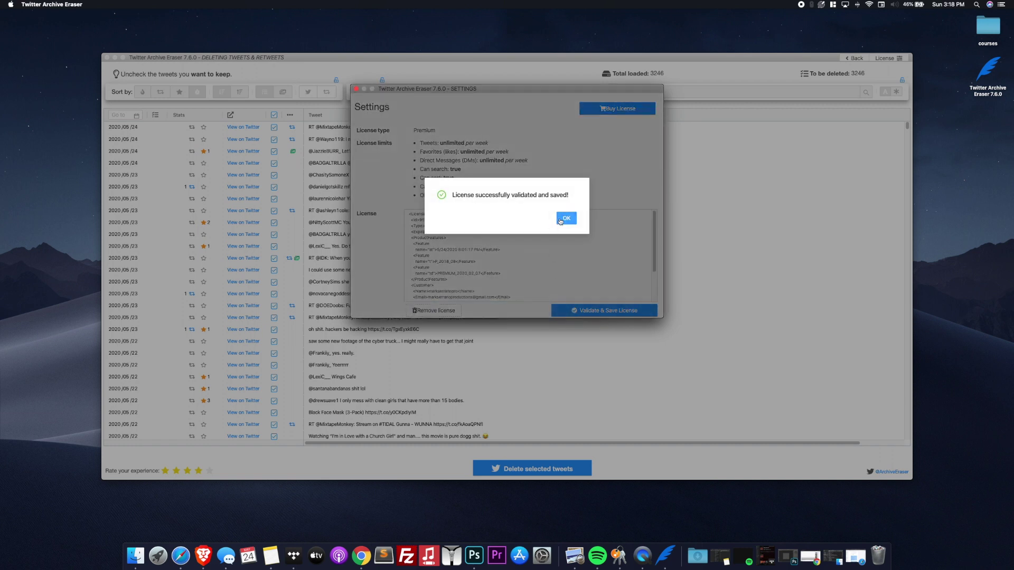
left_click(561, 220)
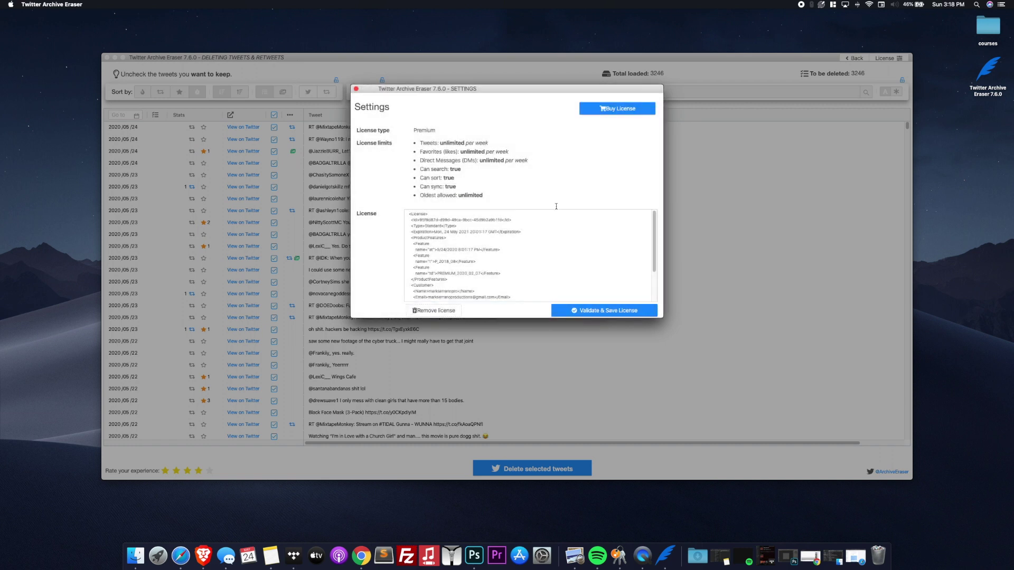
left_click(356, 89)
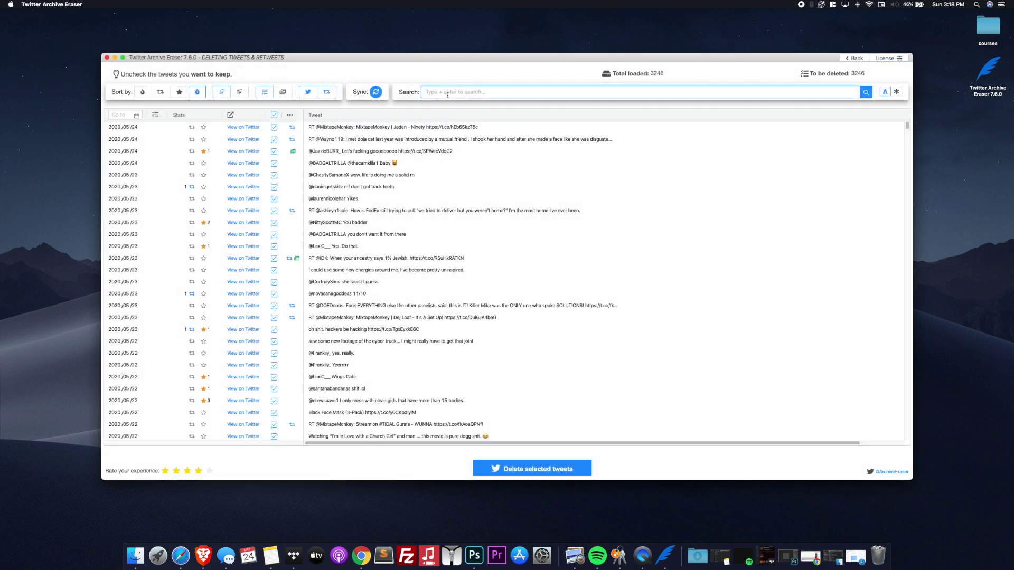
type("wow")
key("Return")
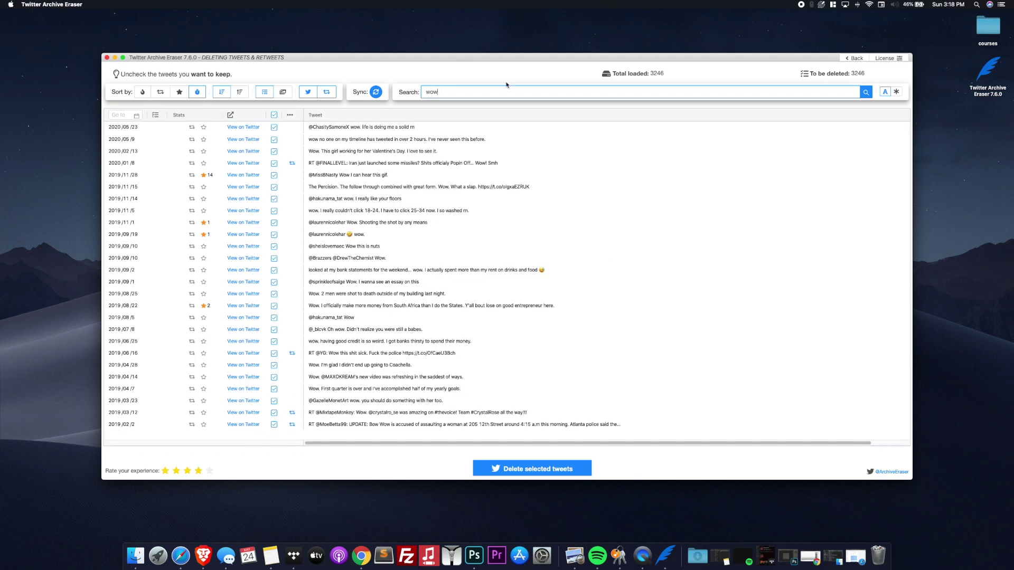
key("super+a")
key("BackSpace")
key("Return")
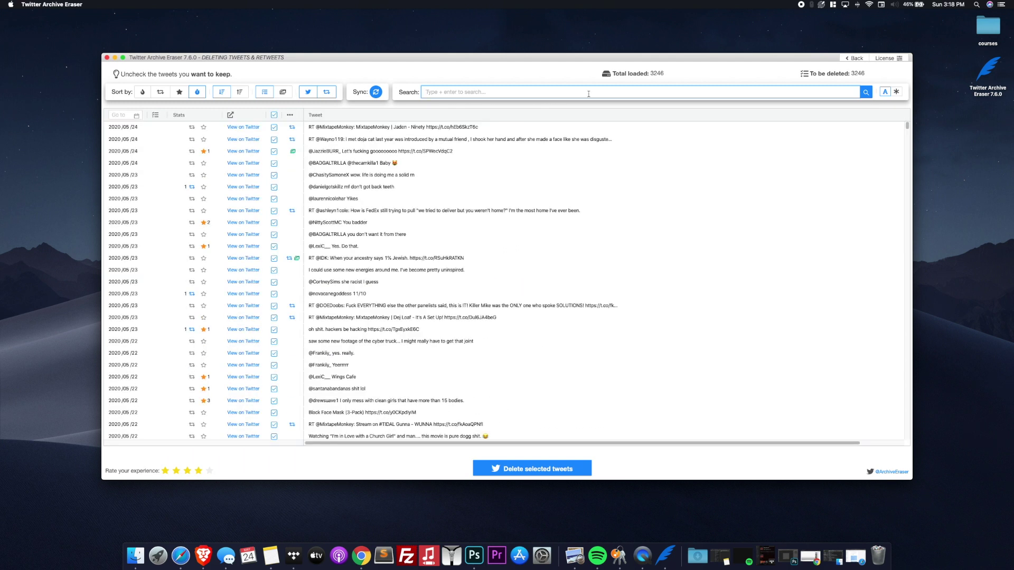
left_click(181, 93)
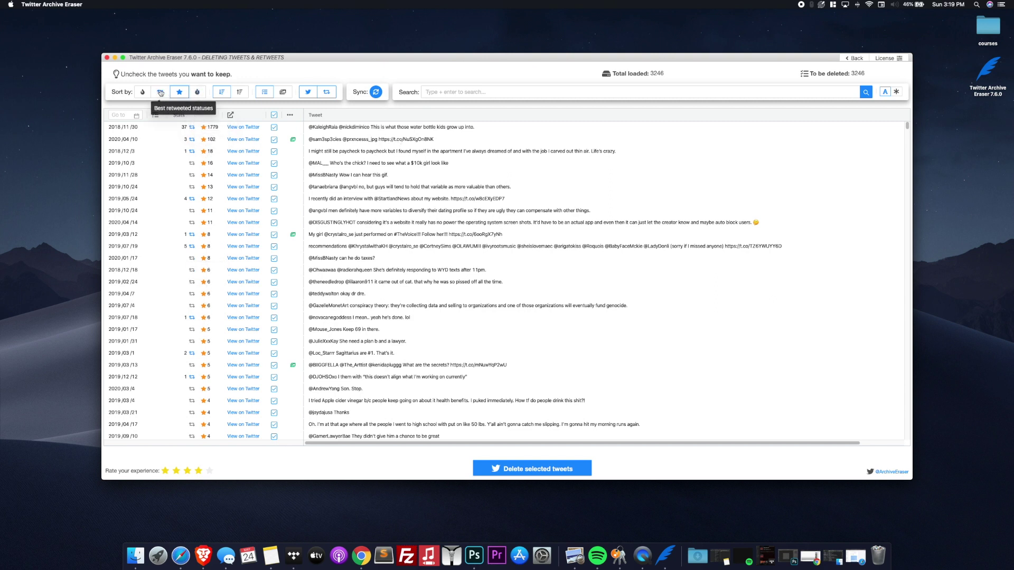
left_click(161, 93)
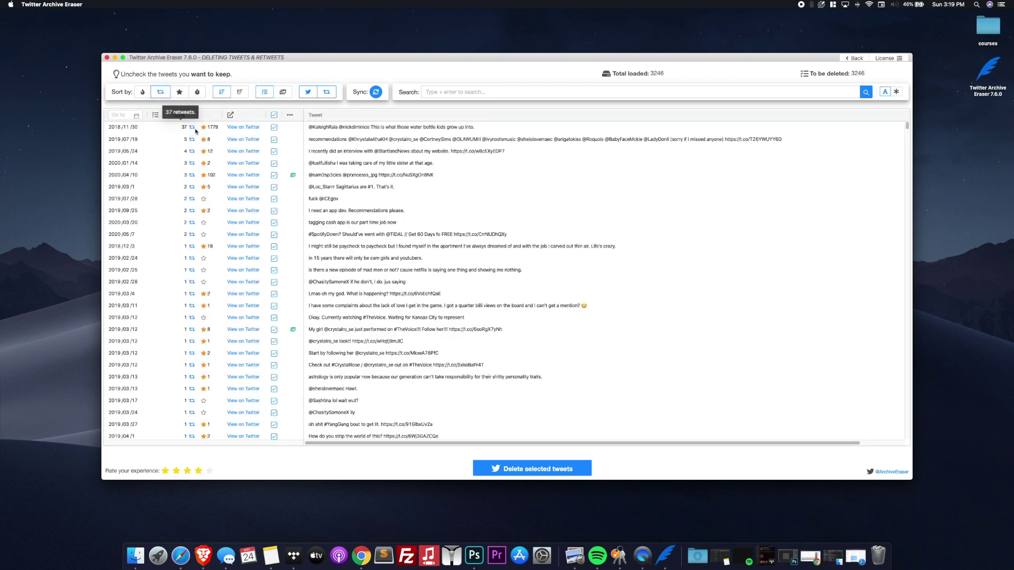
left_click(141, 92)
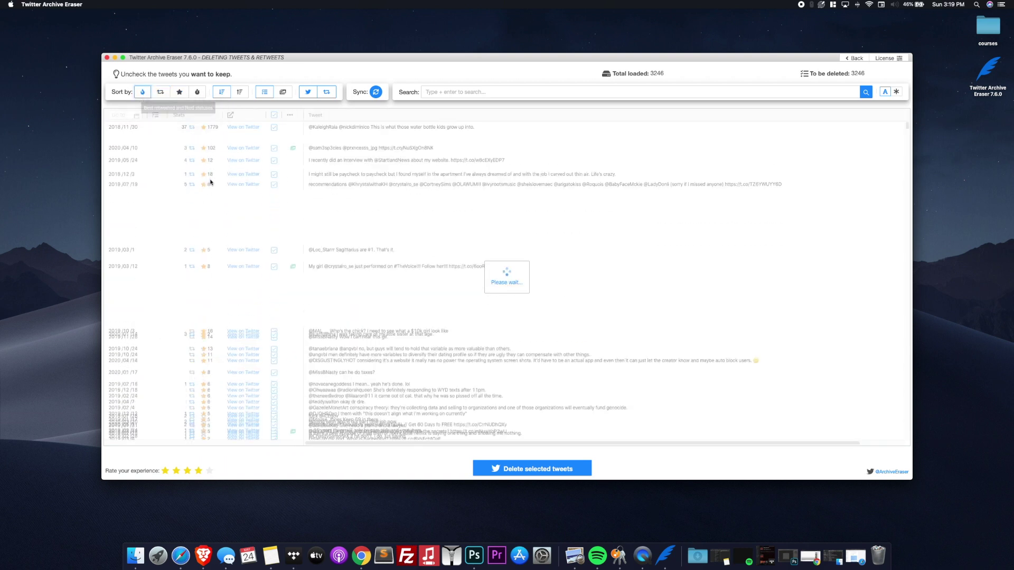
left_click(197, 93)
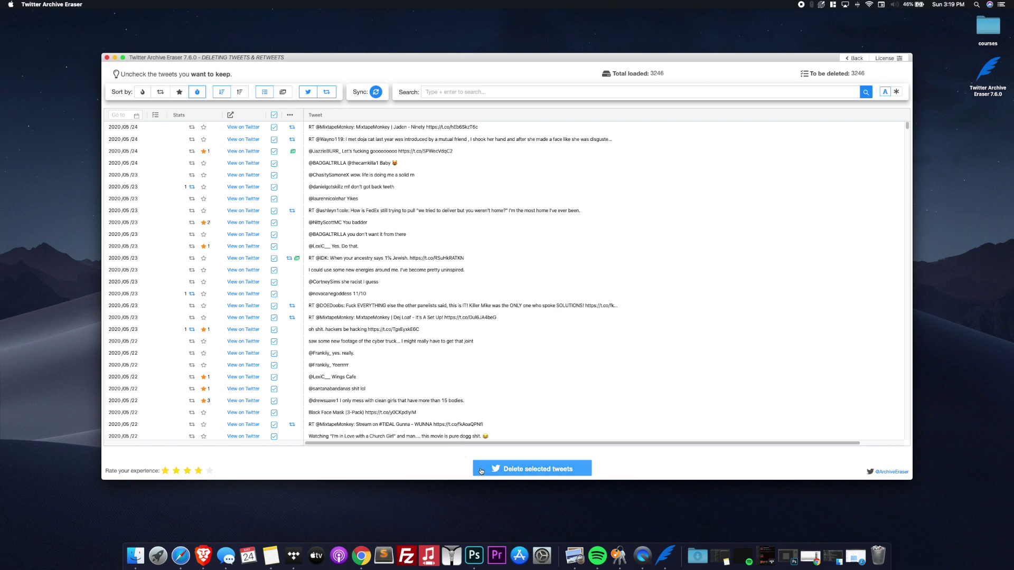
- Delete all 3246 selected tweets after confirming, then dismiss the share-your-result prompt
left_click(481, 471)
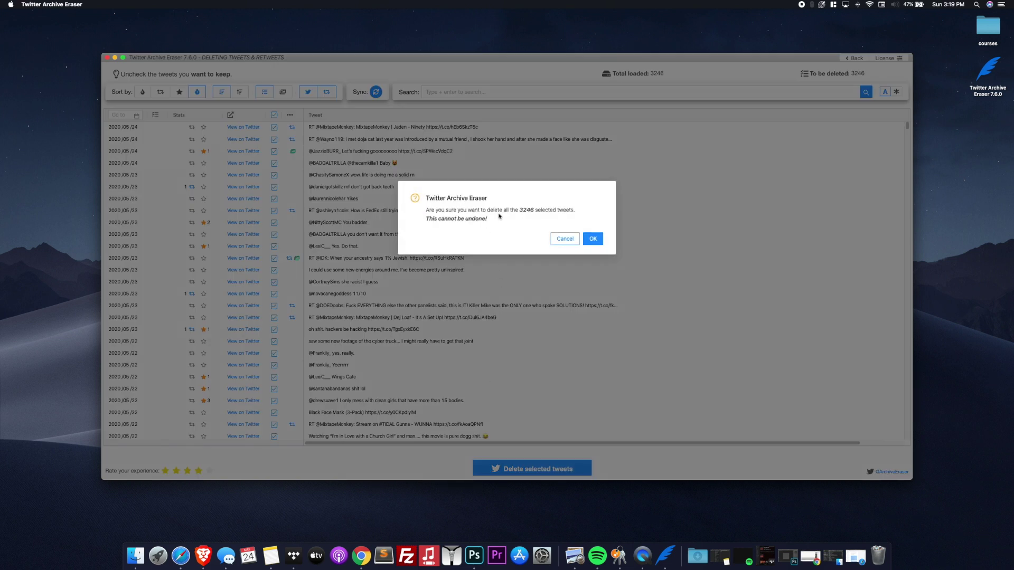
left_click(594, 240)
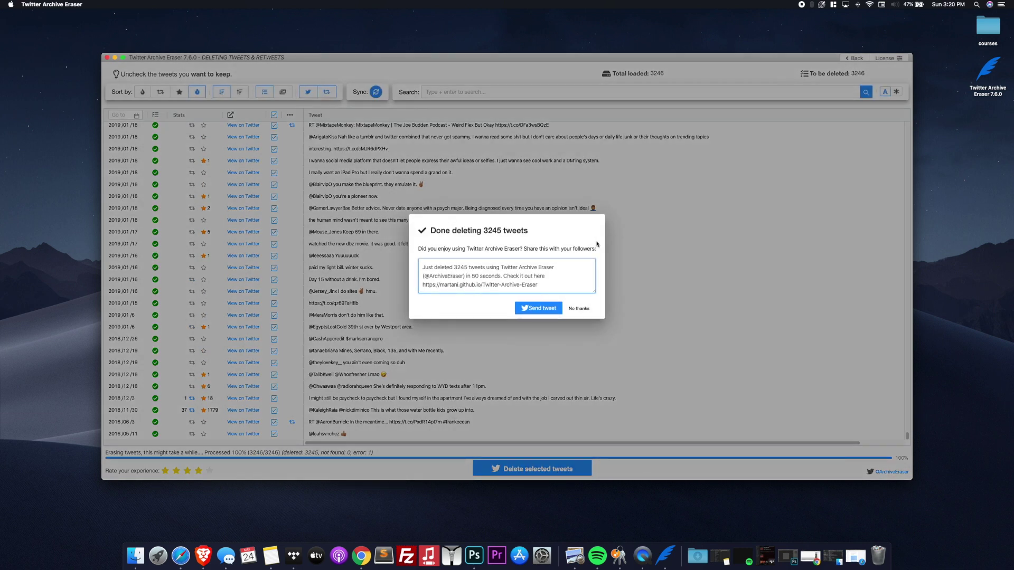
left_click(580, 308)
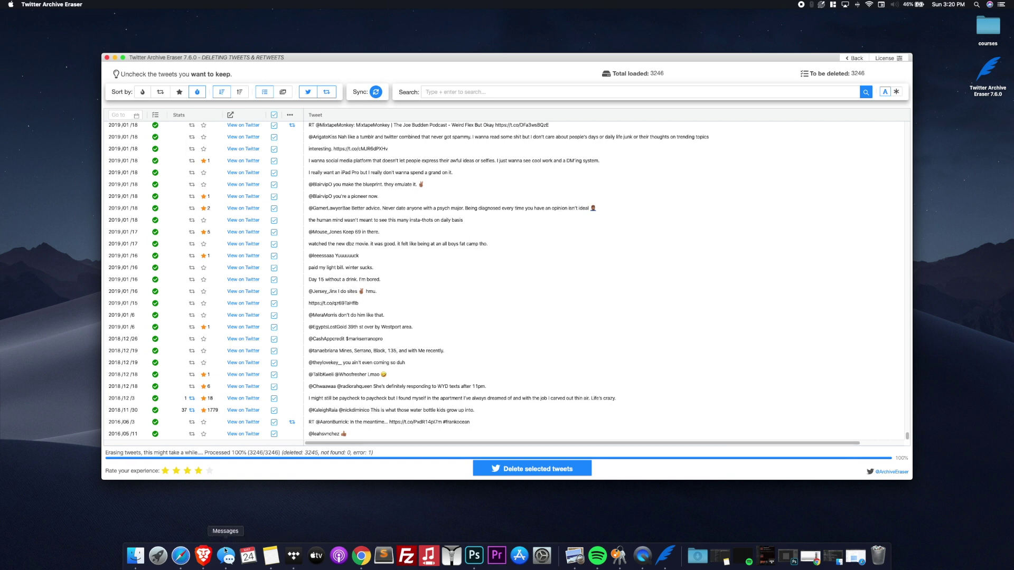
left_click(180, 556)
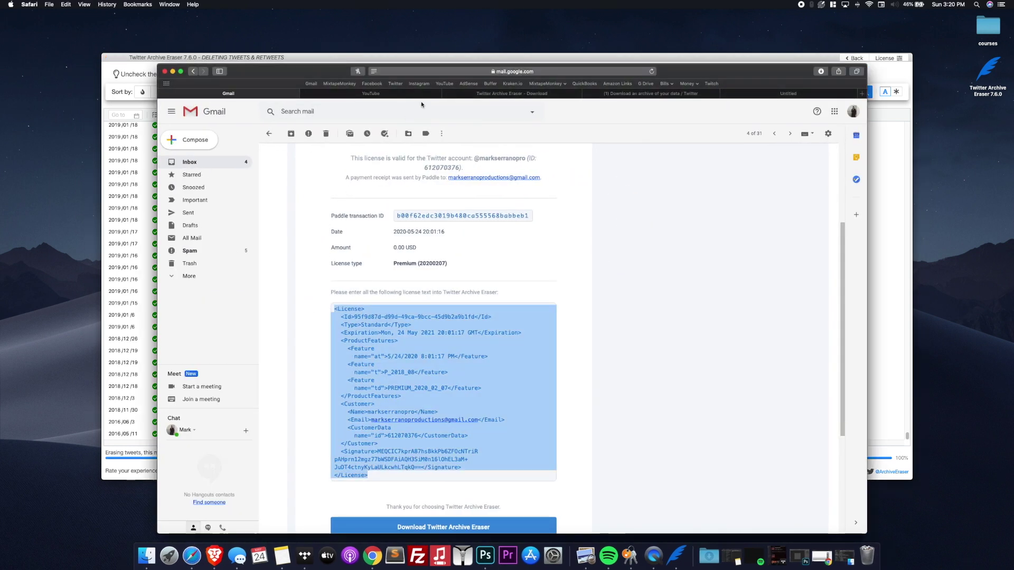
- Open the Twitter profile, check its Tweets, Tweets & replies and Media lists, and reload it
left_click(655, 94)
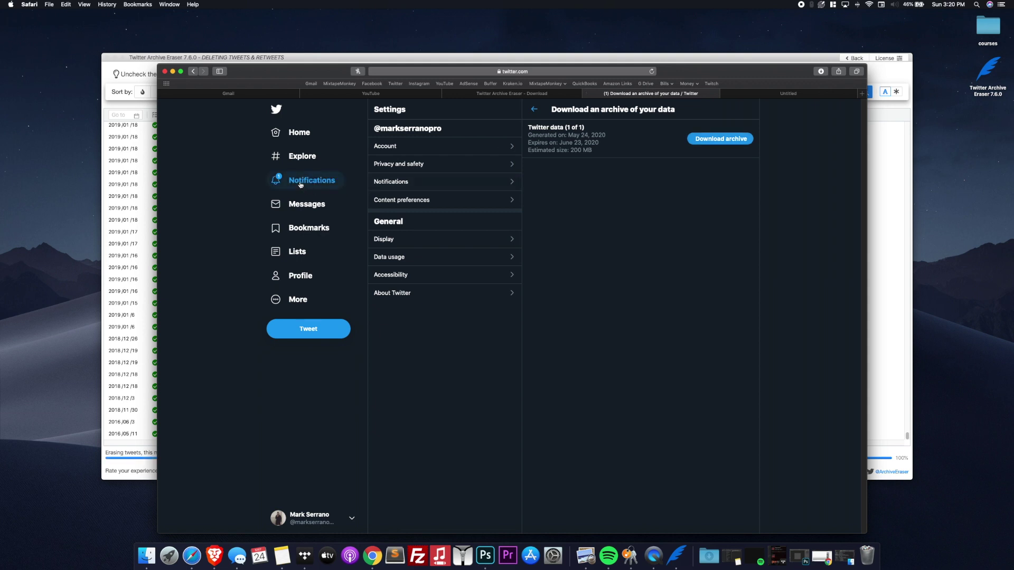
left_click(291, 284)
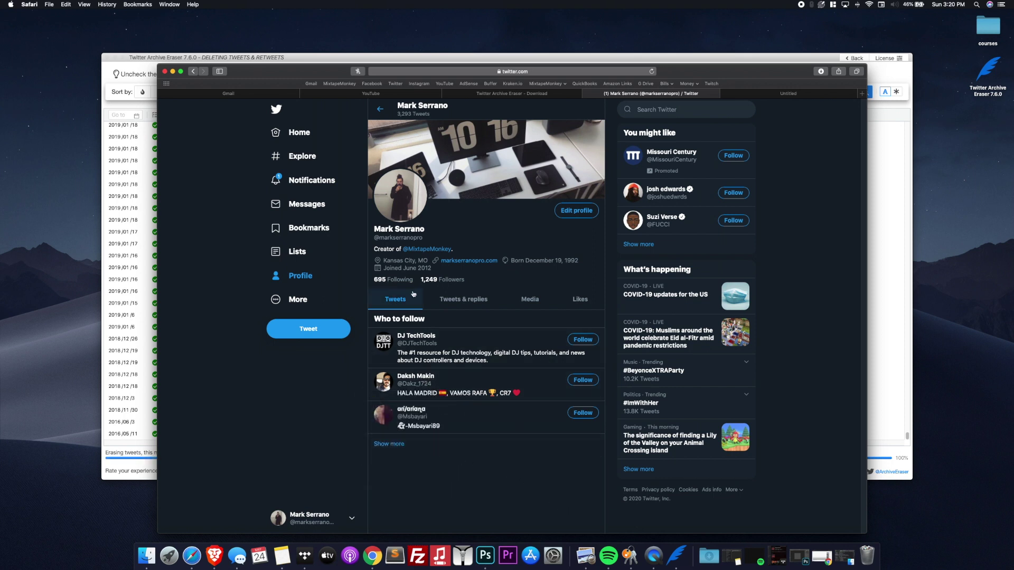
left_click(441, 301)
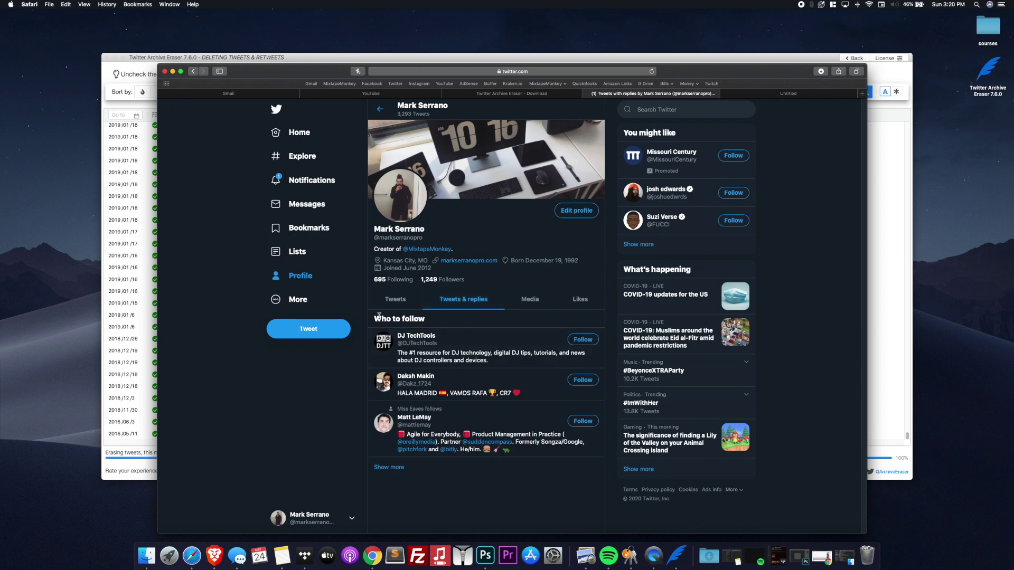
left_click(393, 301)
left_click(516, 302)
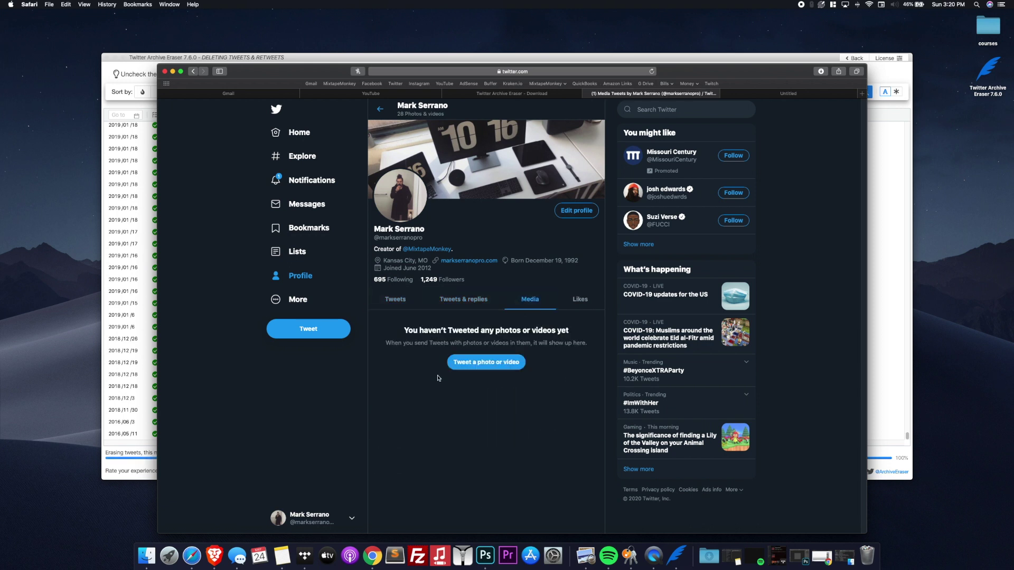
triple_click(473, 331)
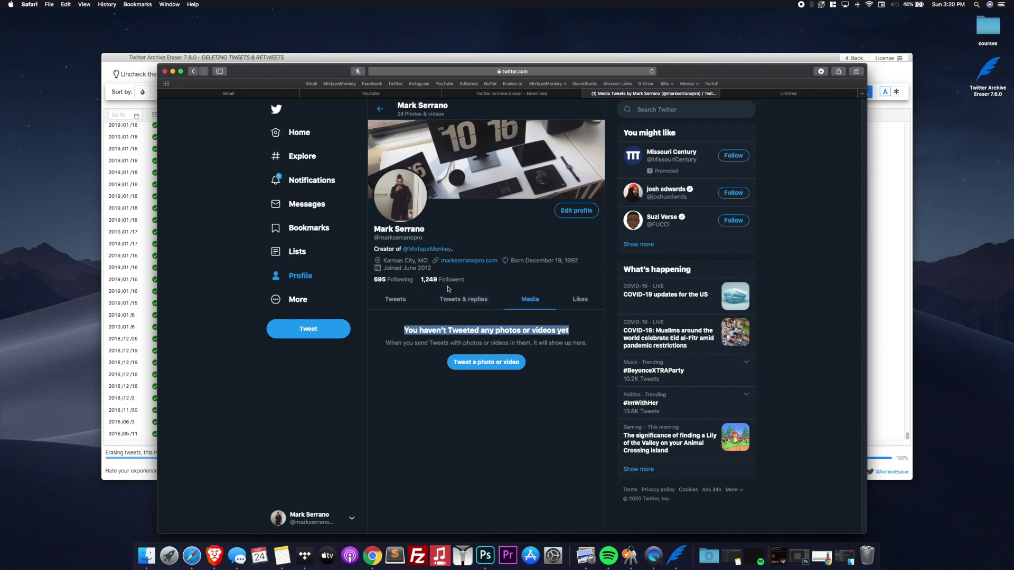
key("super+r")
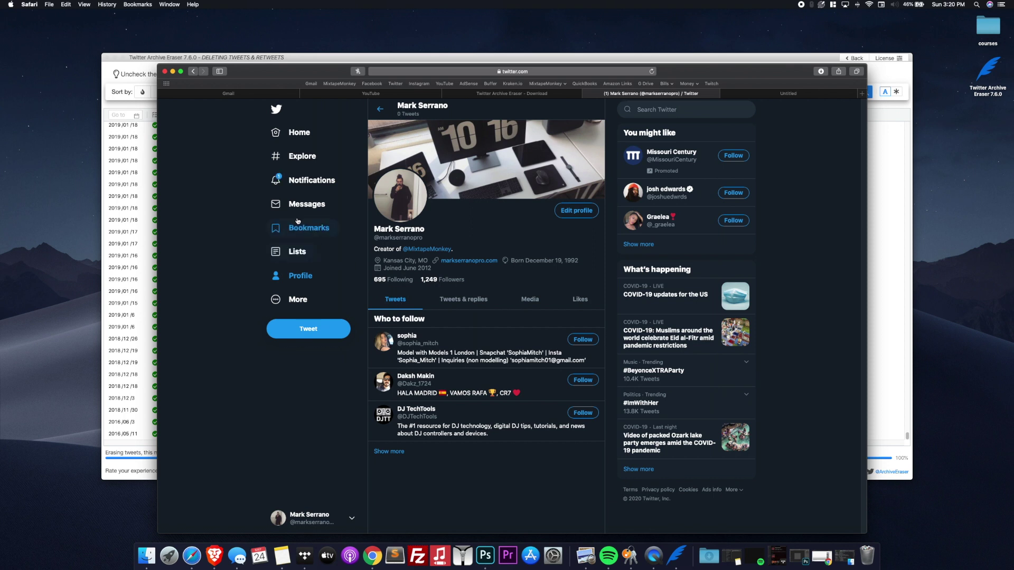
- Revisit the Twitter profile to confirm it shows 0 Tweets, then minimize Safari
left_click(300, 189)
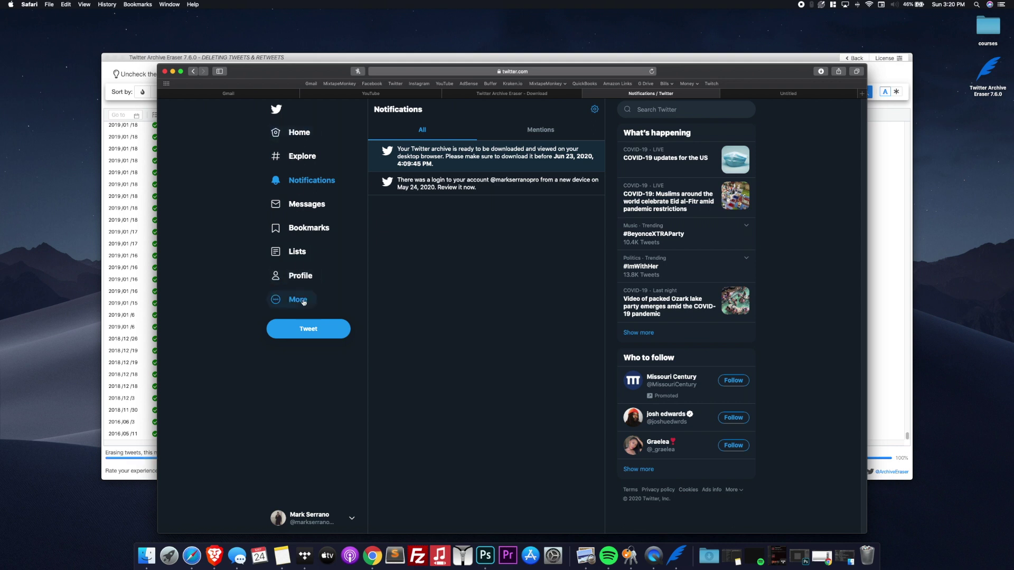
left_click(300, 276)
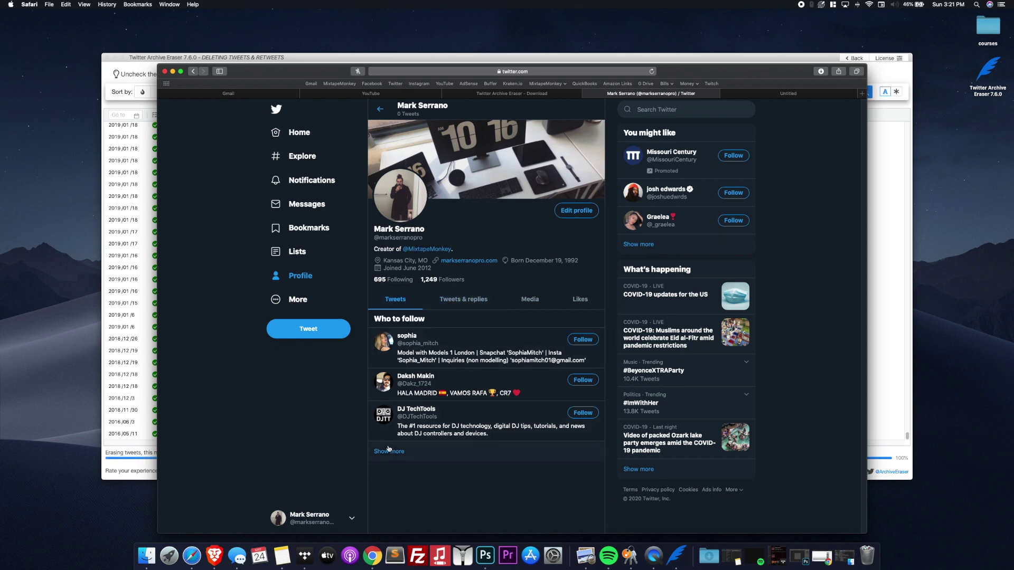
left_click(437, 297)
left_click(406, 299)
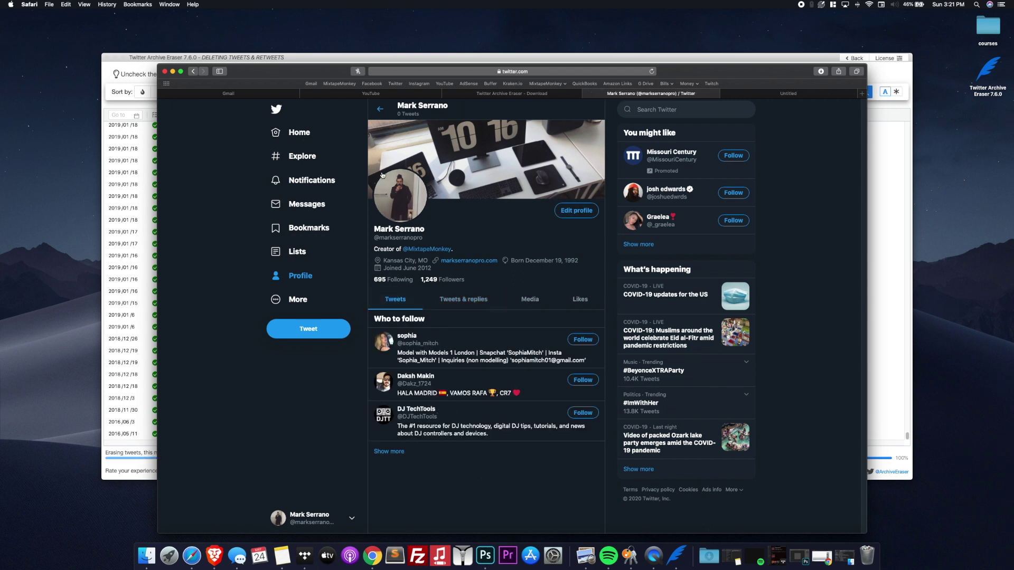
triple_click(399, 115)
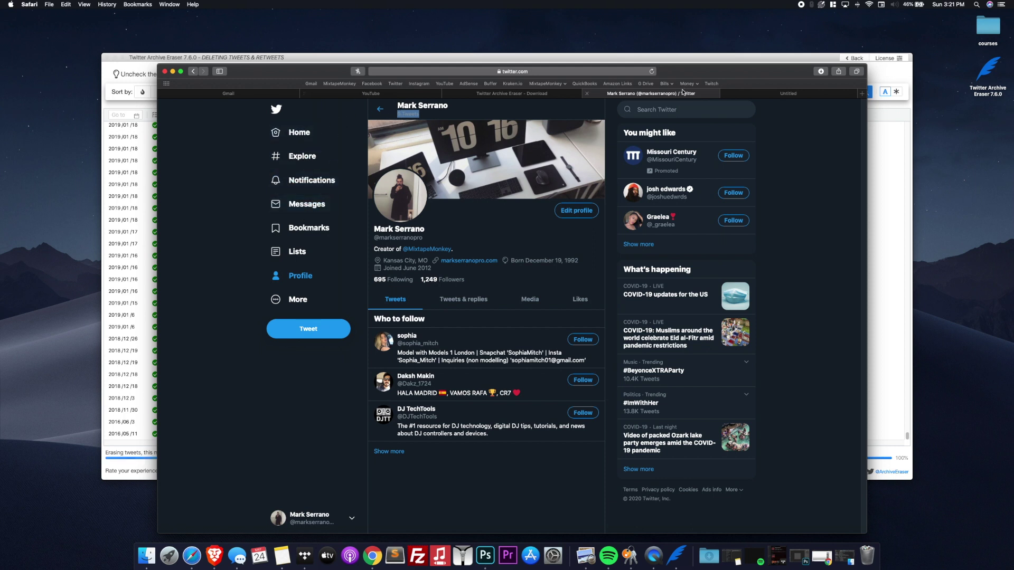
left_click(172, 71)
scroll(507, 275, "up", 15)
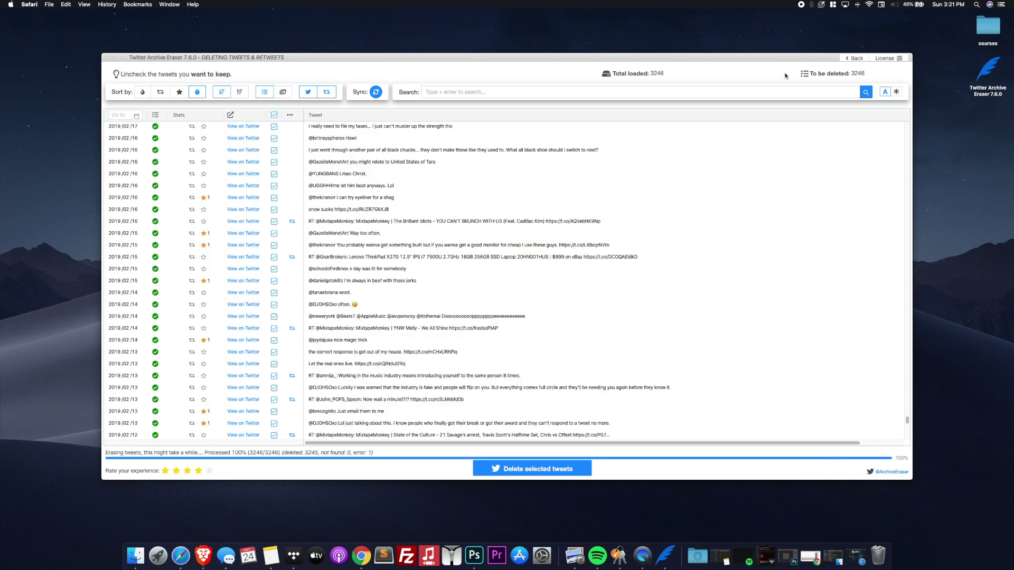
- Go back to archive loading, acknowledge the Complimentary features notice, and close the eraser window
left_click(846, 57)
left_click(847, 59)
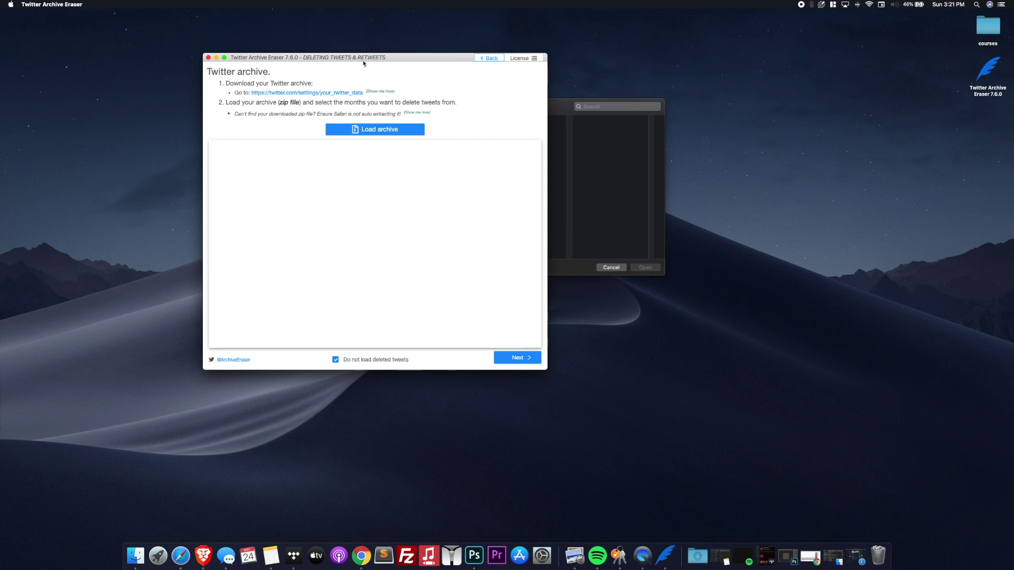
left_click_drag(372, 59, 498, 107)
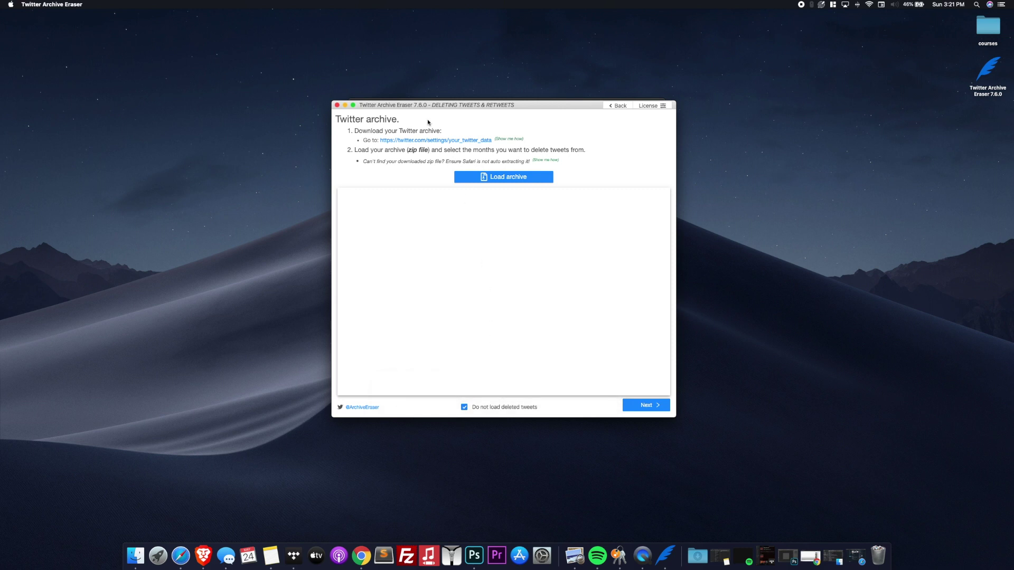
left_click(623, 106)
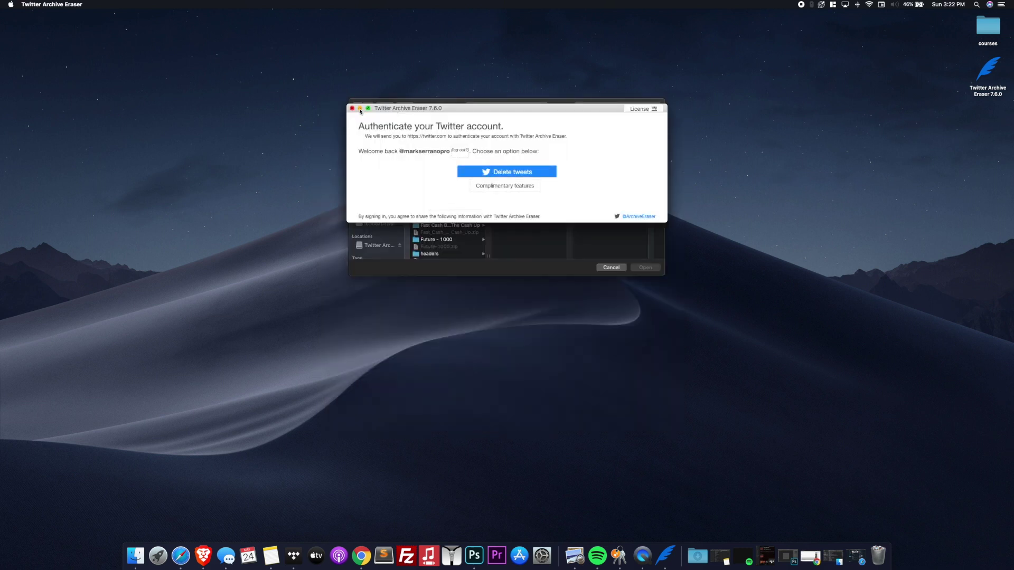
left_click(504, 186)
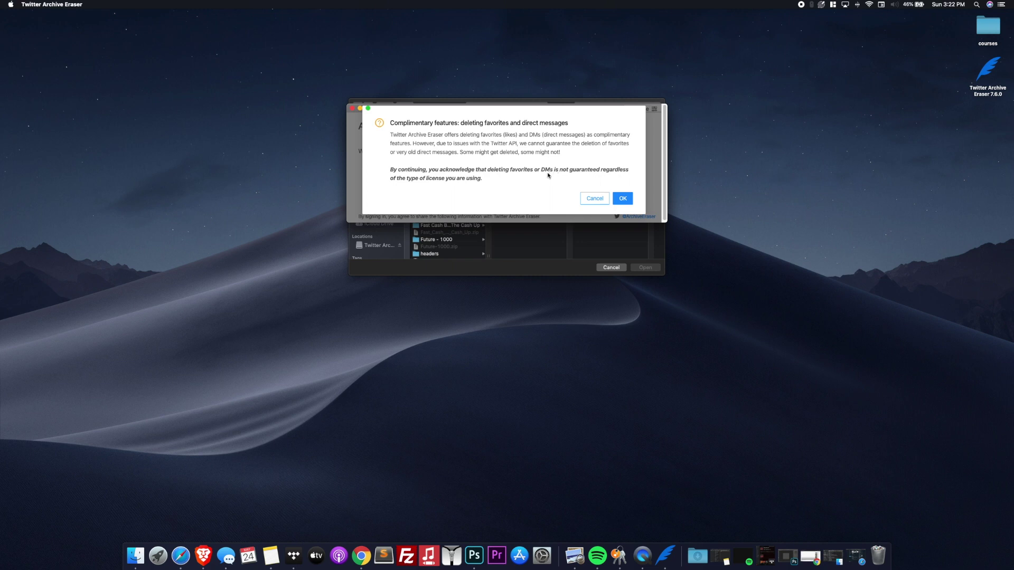
left_click(624, 199)
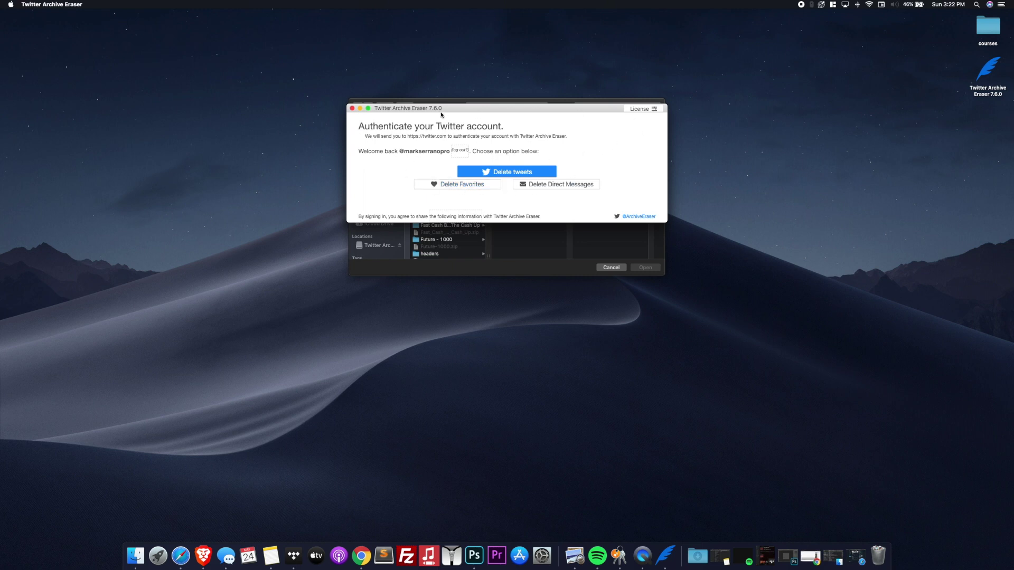
left_click(353, 109)
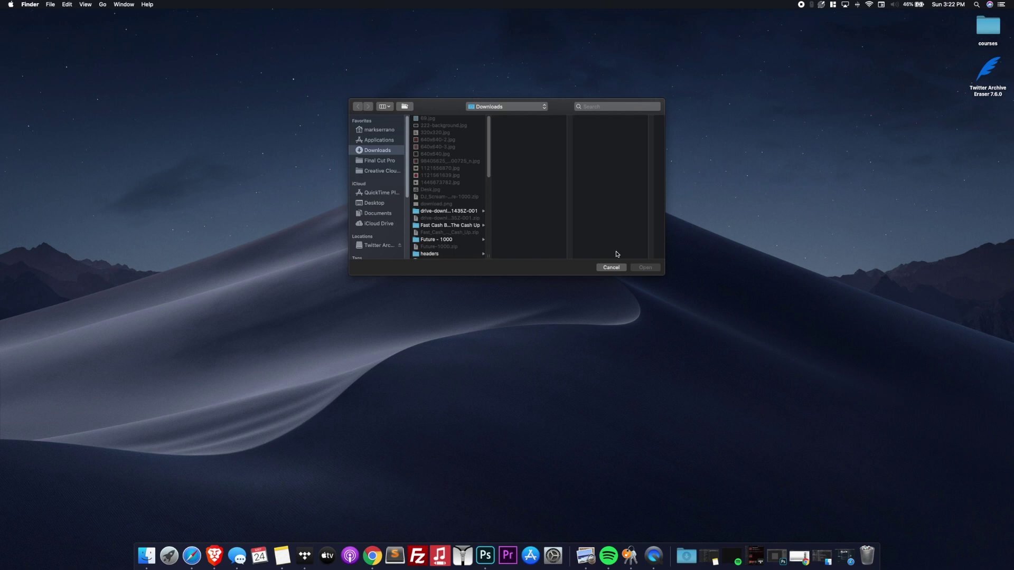